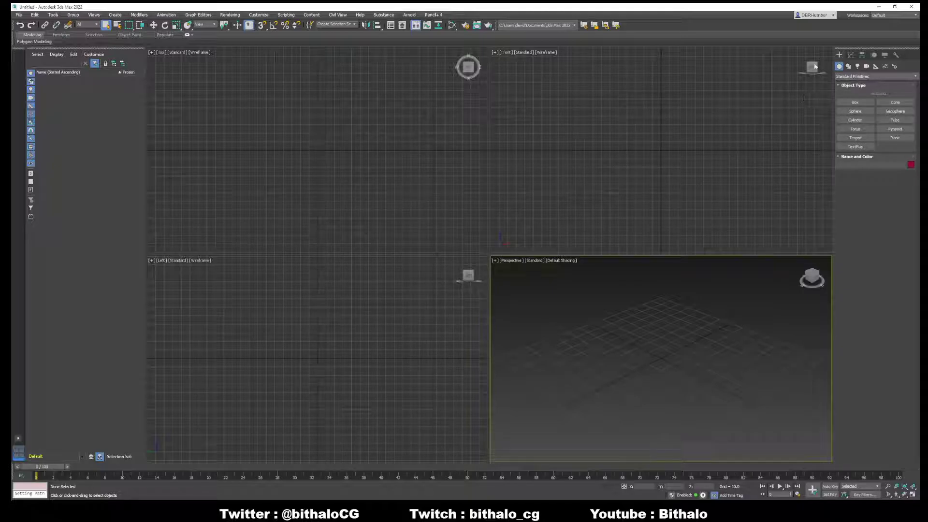
Step: Draw an upright torus centred in the Front viewport, setting its radius and tube thickness
middle_drag(633, 119, 682, 137)
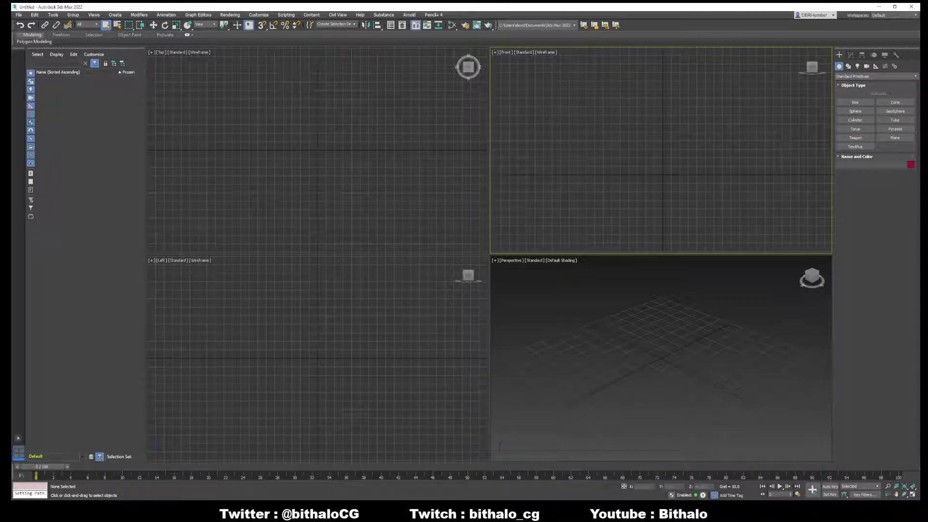
click(856, 129)
mouse_move(663, 145)
mouse_down()
mouse_move(689, 186)
mouse_move(686, 179)
mouse_up()
click(687, 177)
middle_drag(680, 295, 677, 315)
middle_drag(675, 138, 694, 156)
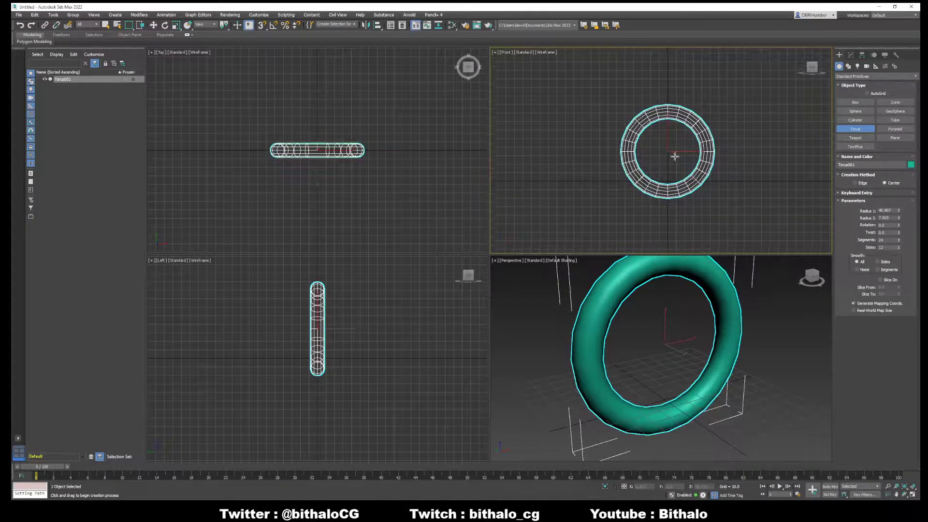
Step: Set the torus Segments to 4 in the Modify panel
click(851, 55)
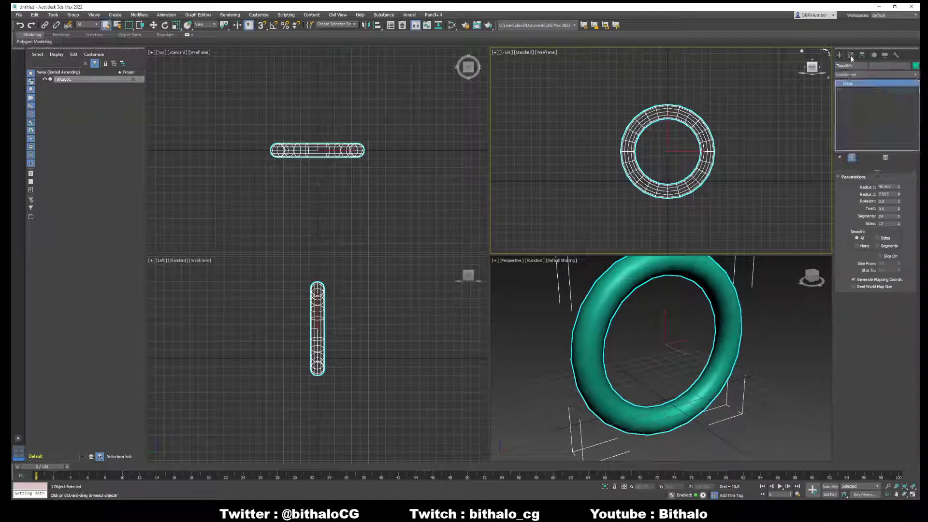
double_click(887, 215)
text(4)
key(Return)
right_click(678, 146)
click(654, 147)
scroll(662, 140, up, 2)
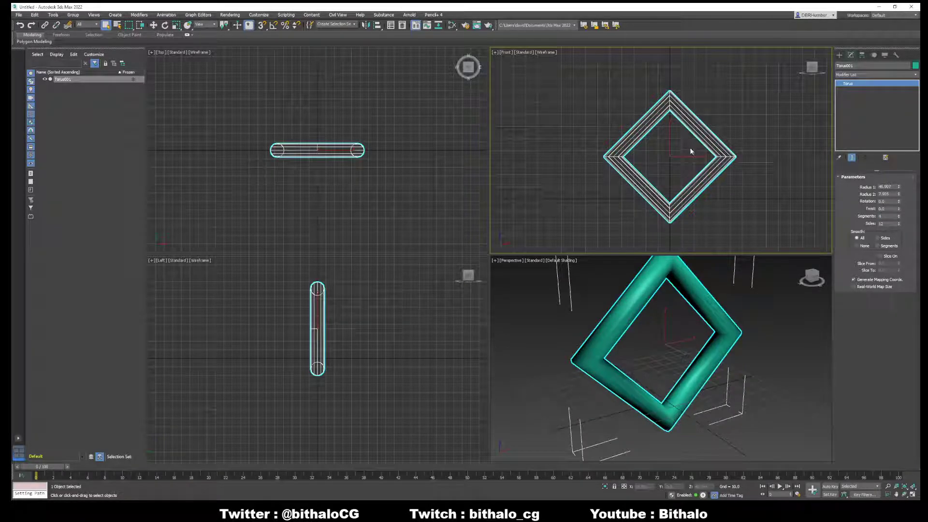
Step: Rotate the torus 45° with Angle Snap so it becomes a level square frame
key(e)
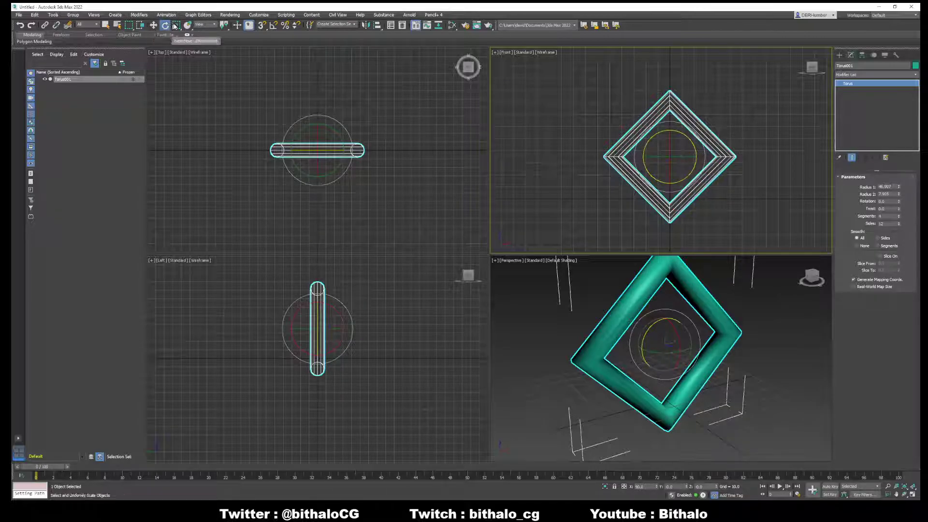
click(274, 26)
drag(688, 136, 701, 149)
key(a)
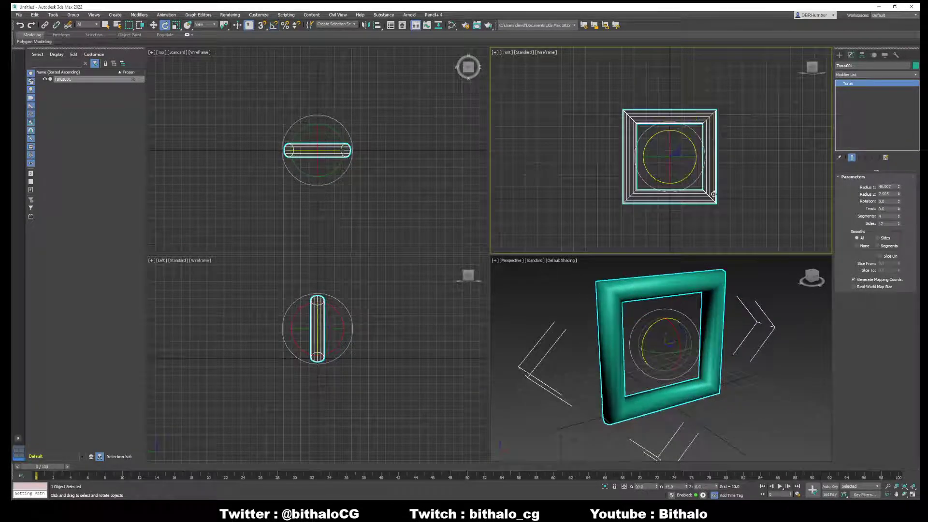
middle_drag(712, 166, 682, 161)
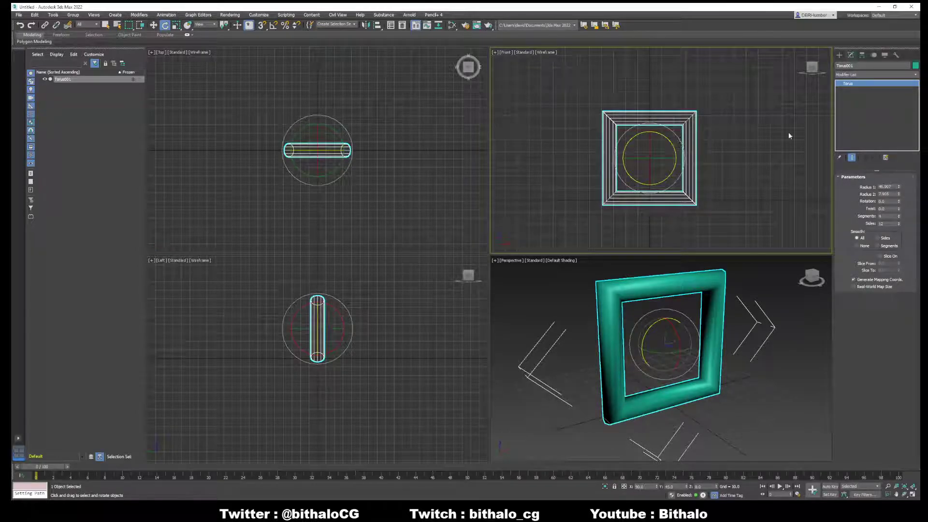
right_click(650, 116)
Step: Convert the square frame to an Editable Poly and enter Vertex mode
mouse_move(677, 188)
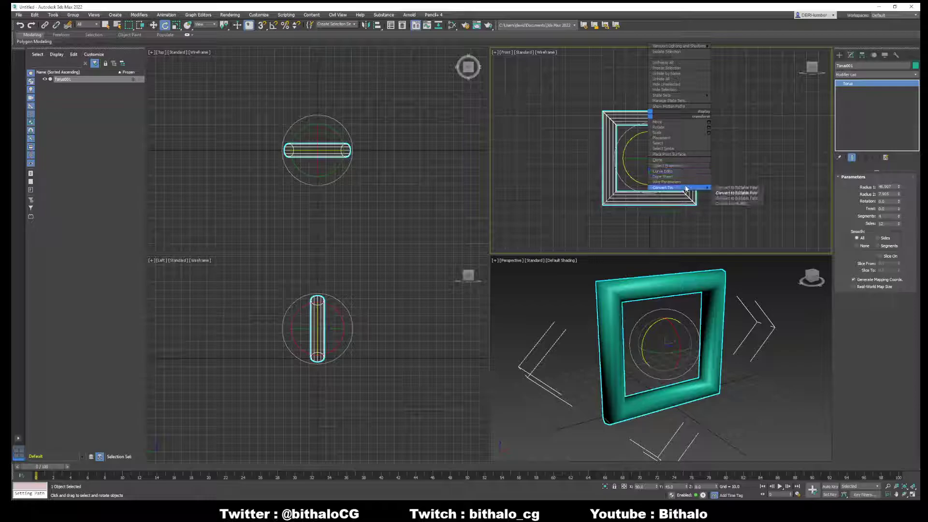
click(740, 193)
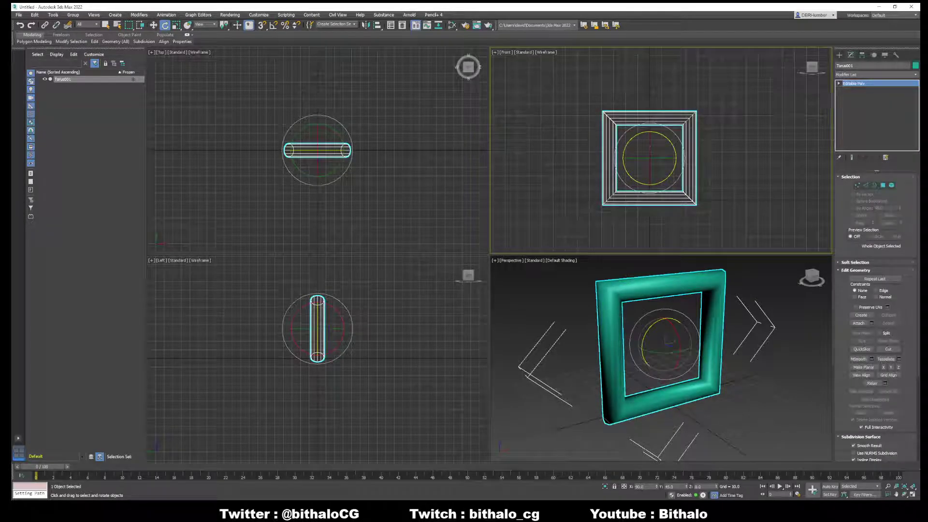
click(840, 84)
click(853, 90)
Step: Select the top vertices and drag them up along Y into a tall rectangular frame
drag(751, 156, 751, 156)
key(w)
middle_drag(656, 113, 658, 143)
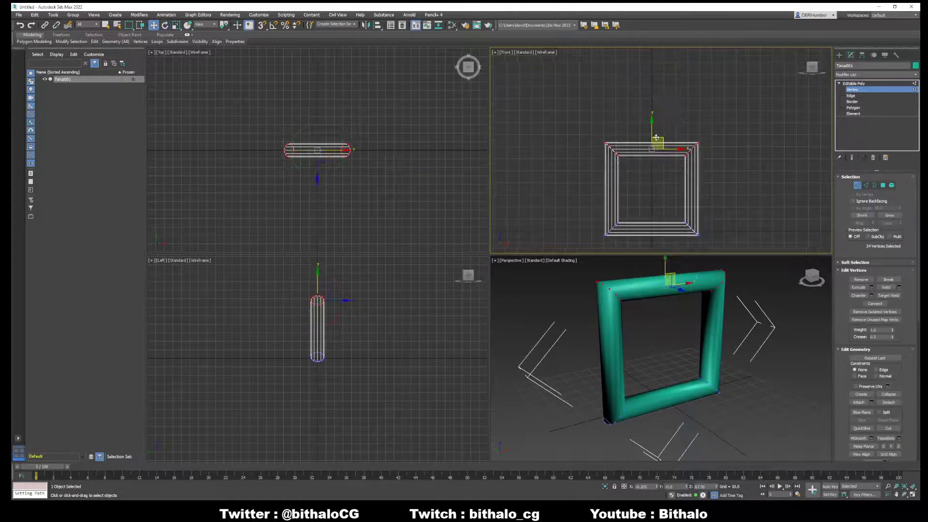
drag(651, 127, 650, 103)
middle_drag(658, 261, 661, 269)
scroll(661, 269, down, 4)
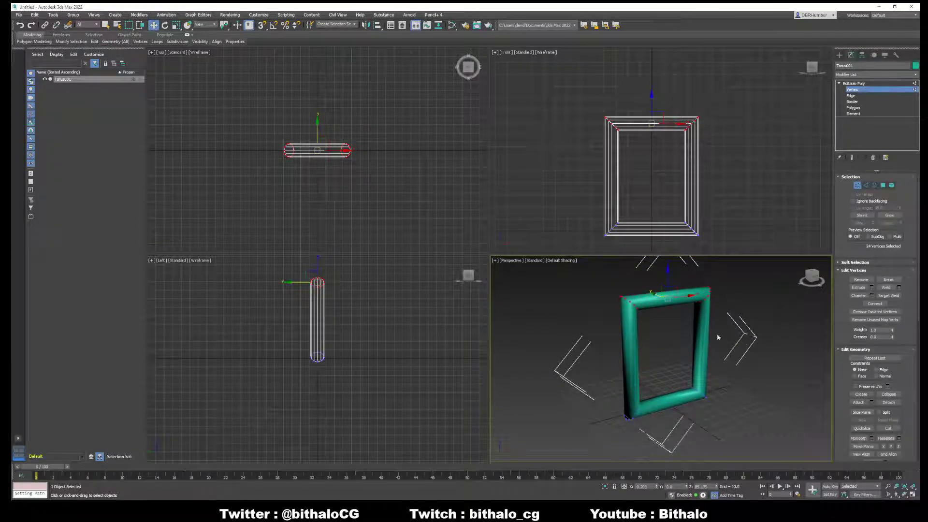
click(855, 84)
alt+middle_drag(687, 349, 672, 331)
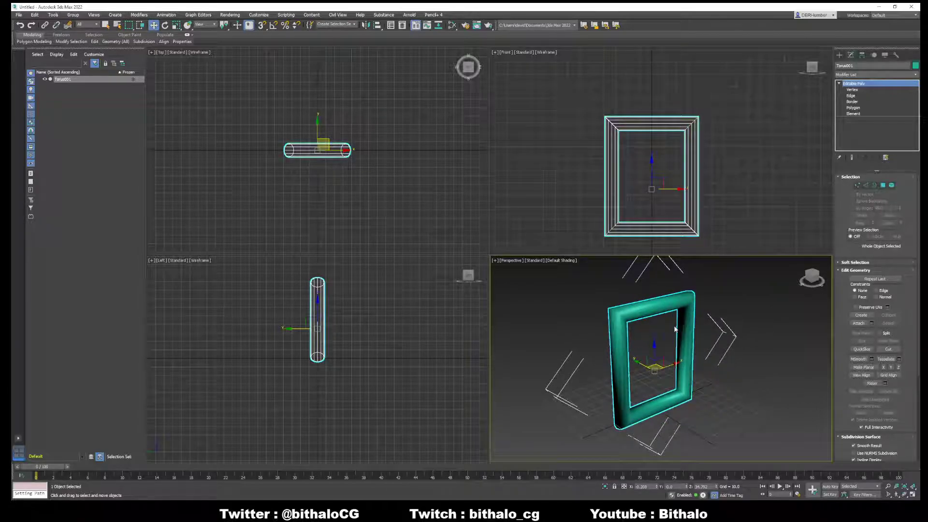
click(839, 76)
Step: Add a Push modifier to the frame and raise Push Value to 5.5
scroll(919, 224, down, 10)
drag(919, 224, 918, 251)
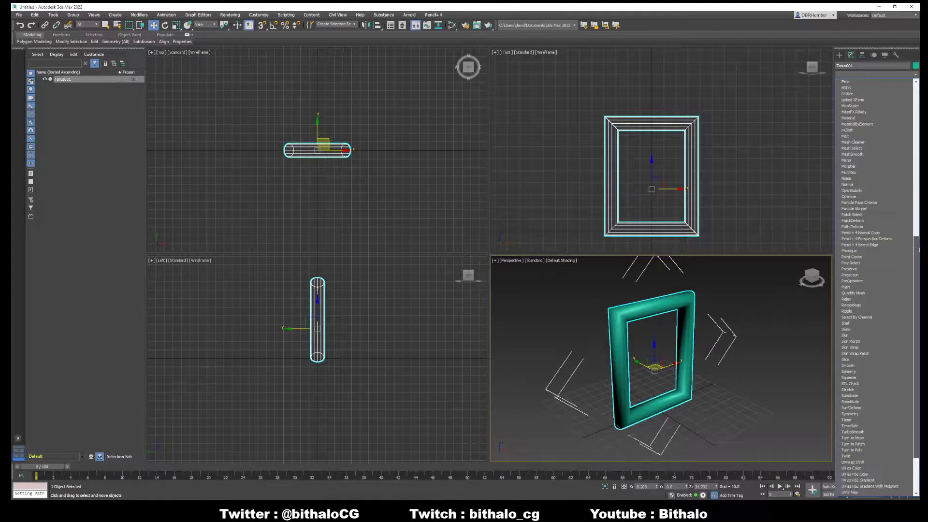
click(864, 287)
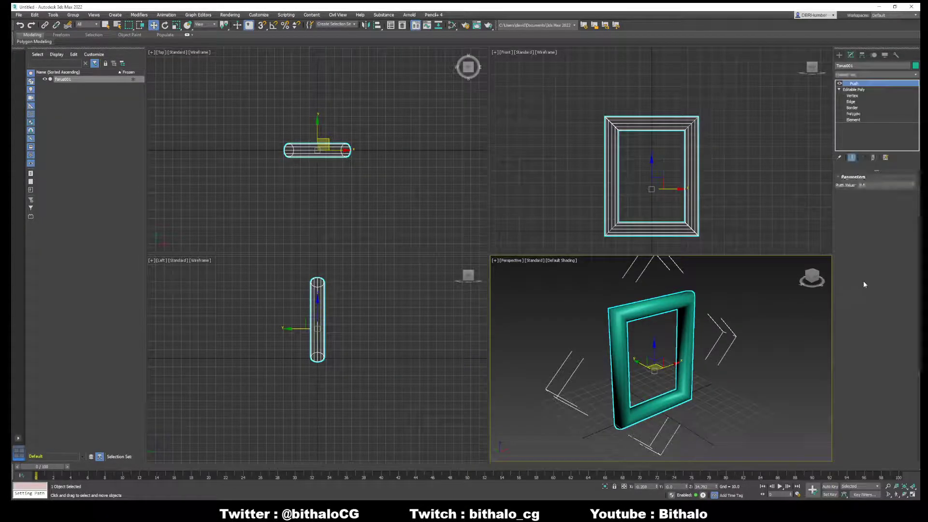
drag(914, 187, 907, 170)
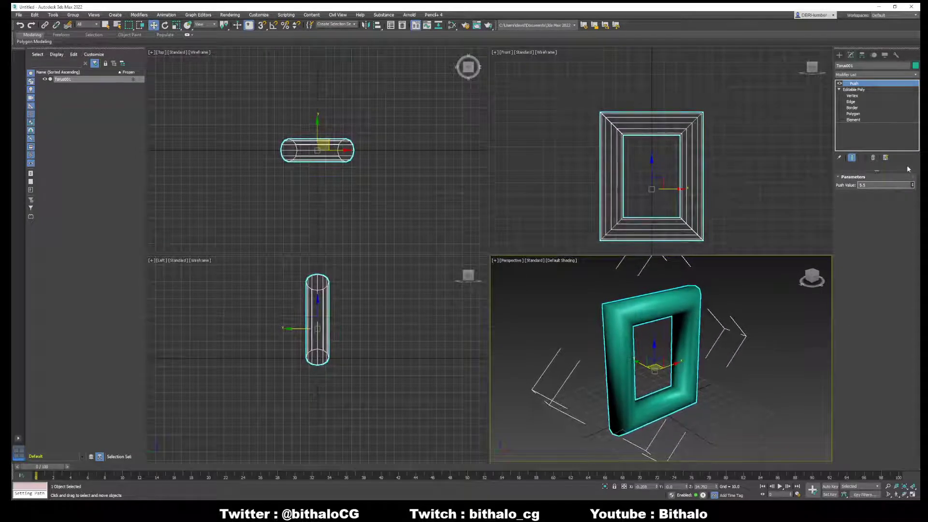
Step: Collapse the stack to bake the Push into the Editable Poly, then deselect
right_click(854, 86)
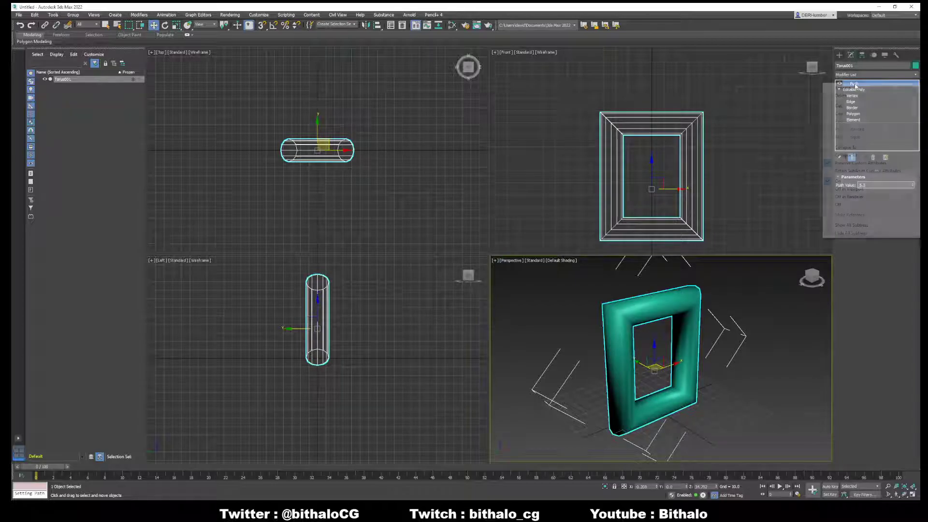
click(854, 148)
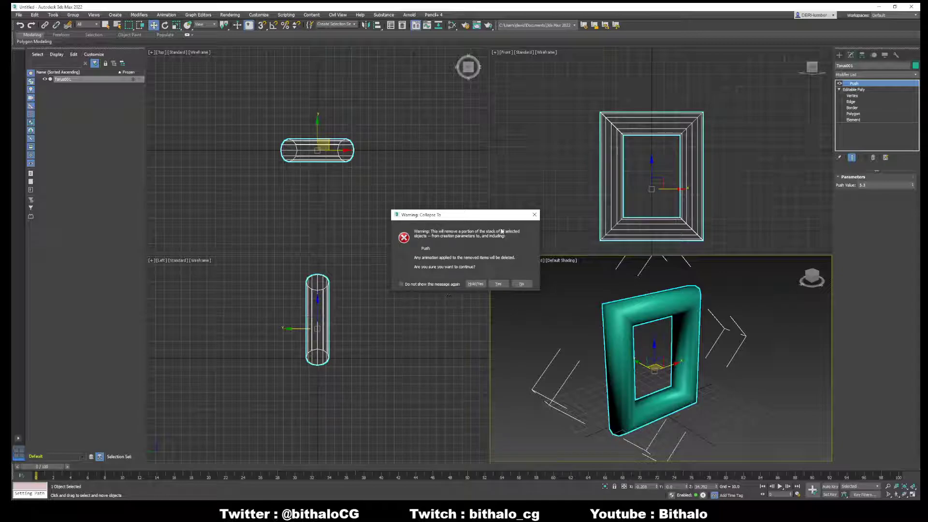
click(498, 284)
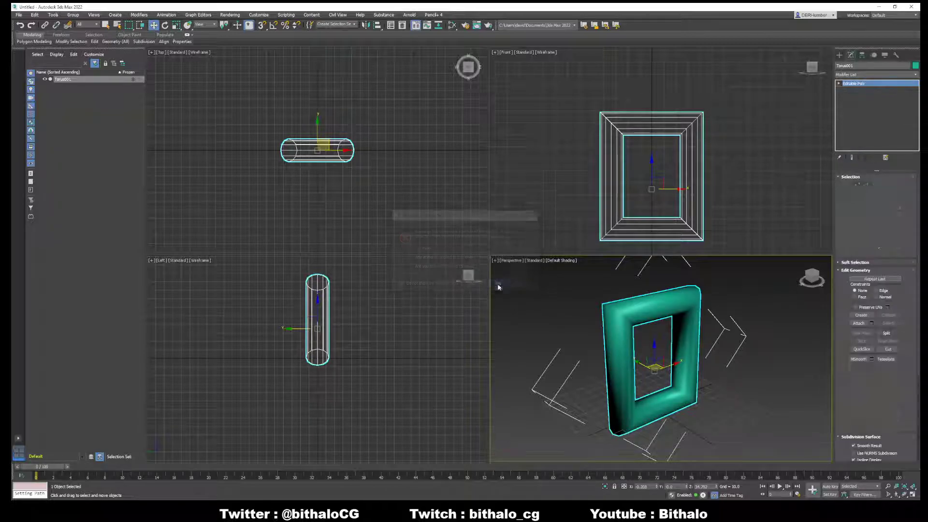
click(570, 300)
Step: Shift-drag Torus001 along Y to clone it as a Copy named Torus002
scroll(649, 309, down, 3)
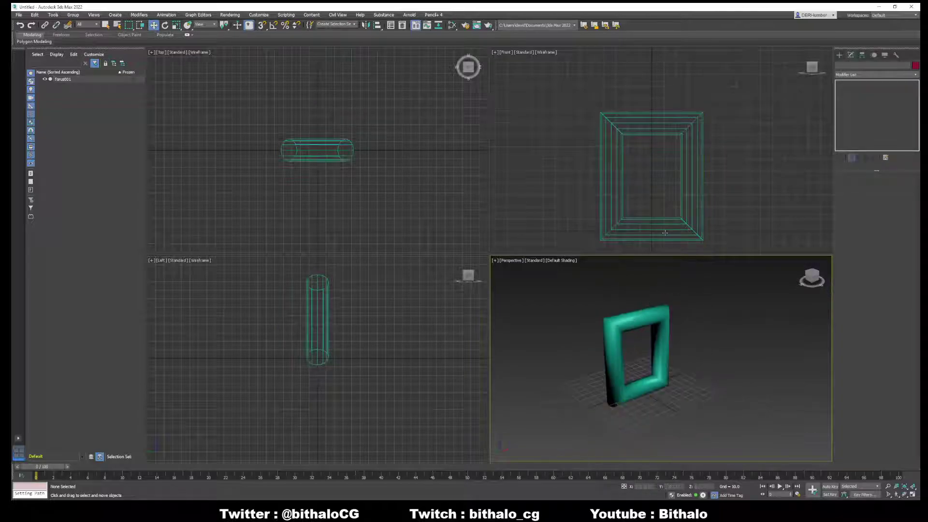
click(666, 235)
scroll(646, 169, down, 3)
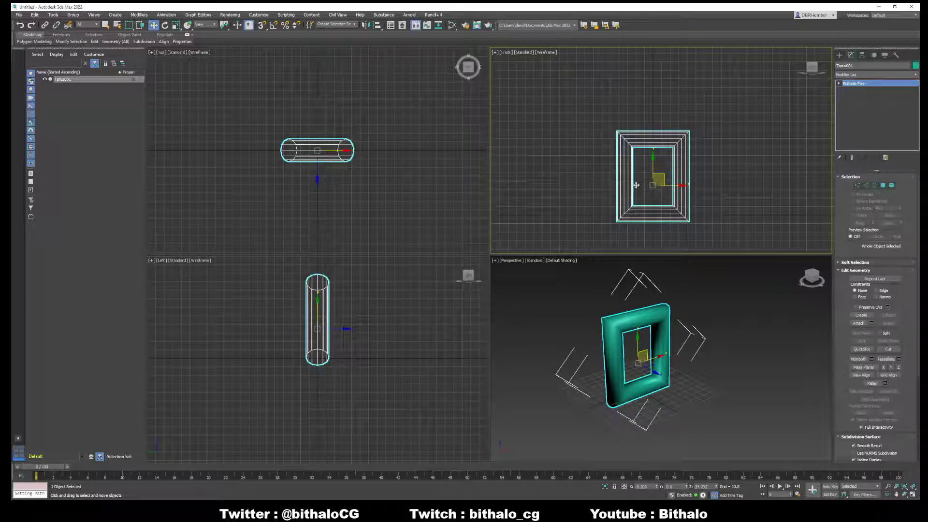
shift+drag(654, 166, 654, 112)
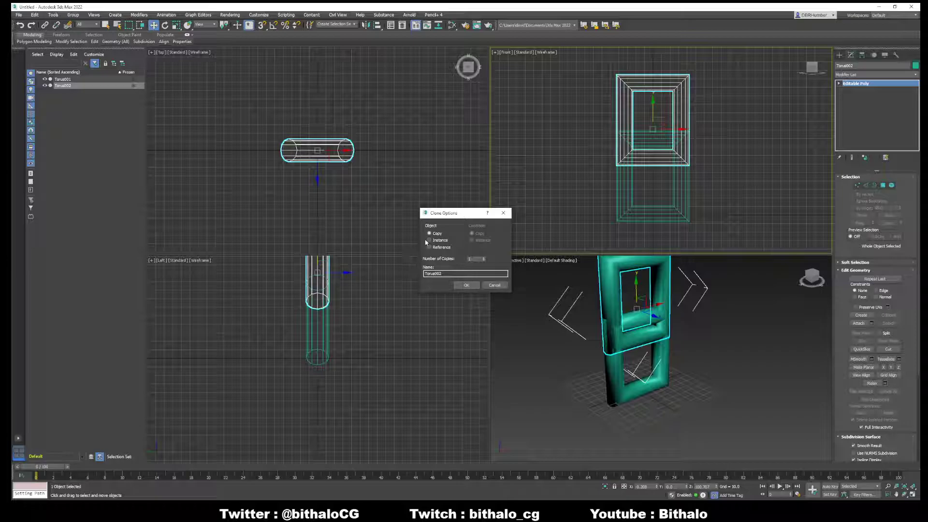
click(465, 285)
key(e)
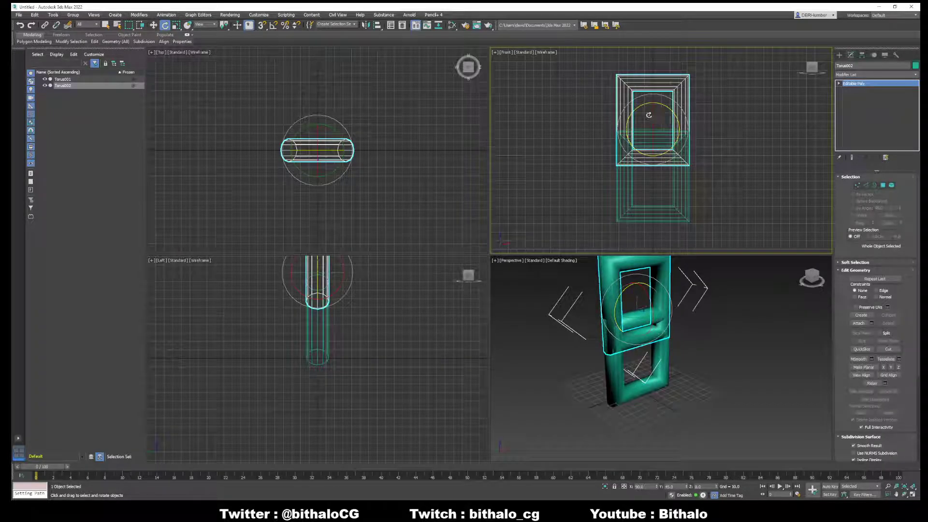
Step: Rotate Torus002 90° about its vertical axis with Angle Snap so the links interlock
click(274, 25)
drag(669, 129, 635, 126)
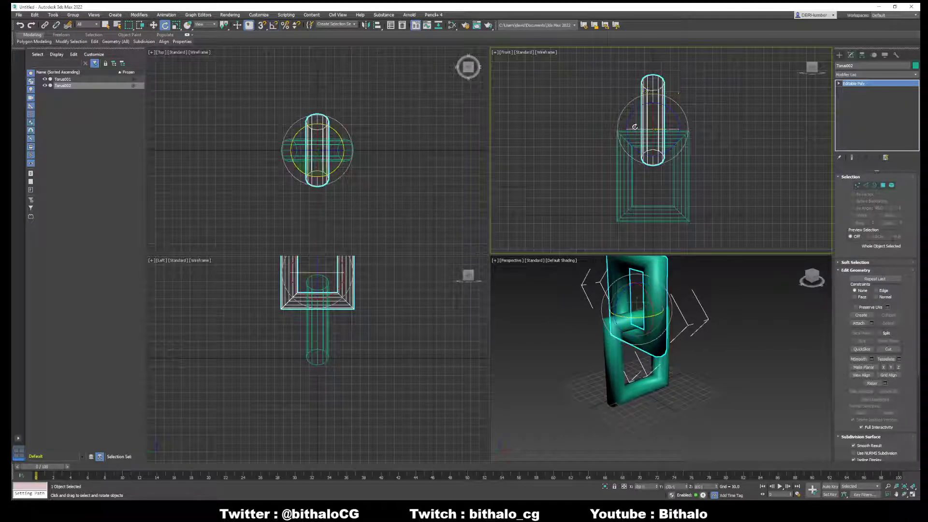
click(732, 335)
mouse_move(666, 340)
middle_down()
mouse_move(667, 373)
mouse_move(697, 357)
mouse_move(655, 338)
middle_up()
click(645, 327)
click(723, 307)
click(647, 325)
drag(846, 368, 845, 358)
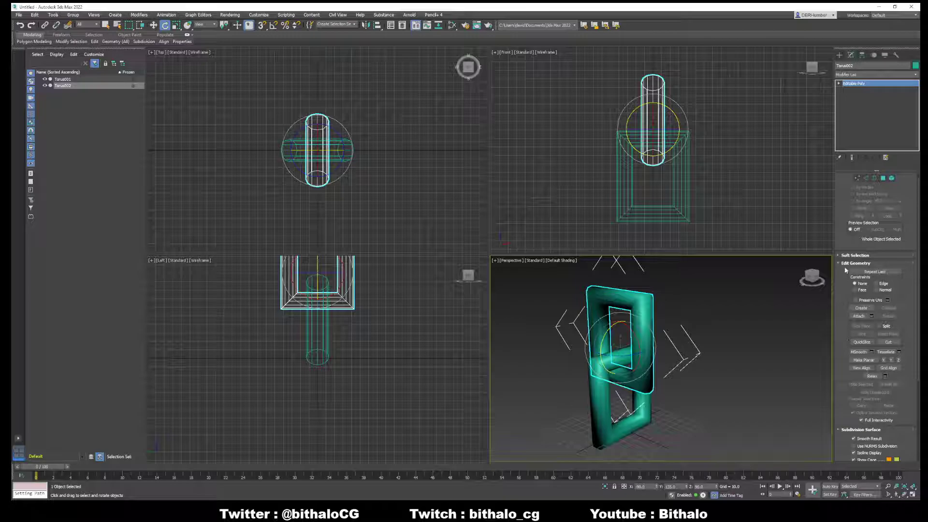
click(859, 316)
Step: Attach Torus001 into Torus002 as one Editable Poly, check it, and deselect
click(650, 377)
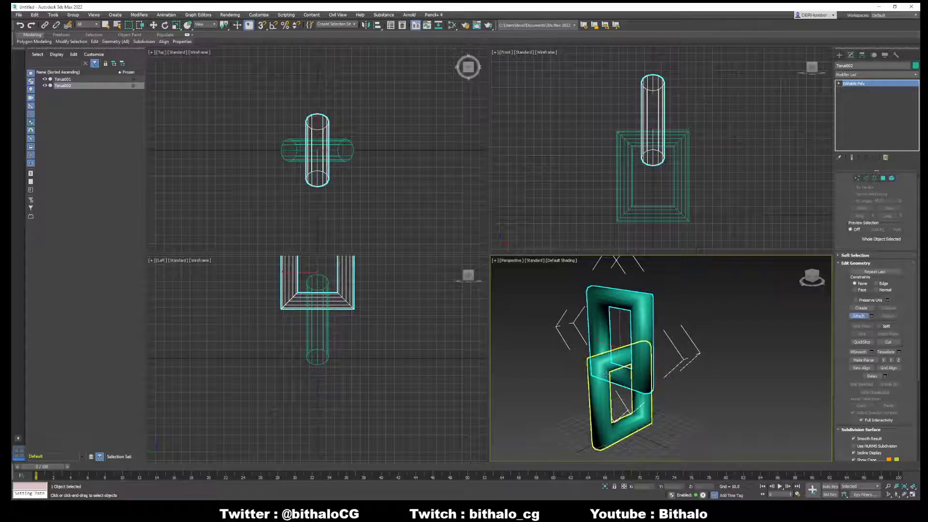
scroll(681, 333, down, 3)
key(w)
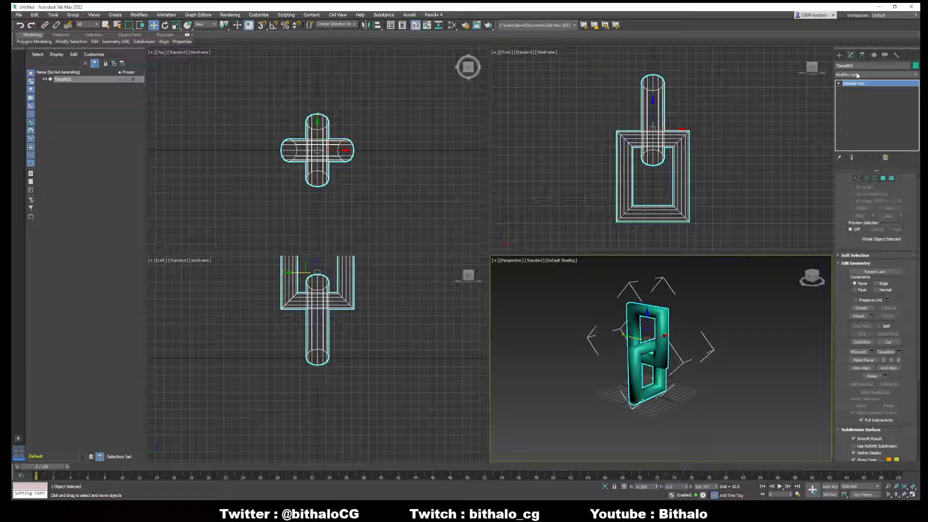
alt+middle_drag(655, 333, 617, 338)
click(743, 298)
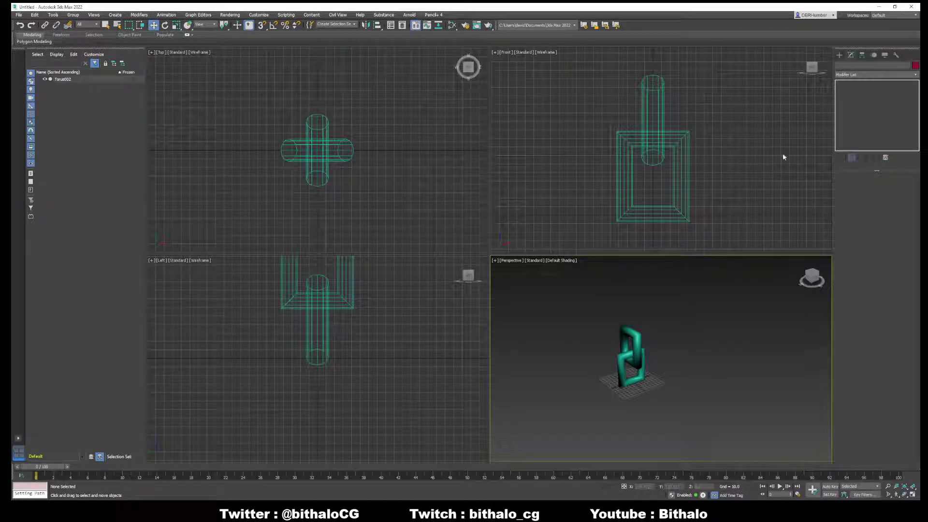
Step: Choose the Line tool from Create > Shapes > Splines
click(840, 55)
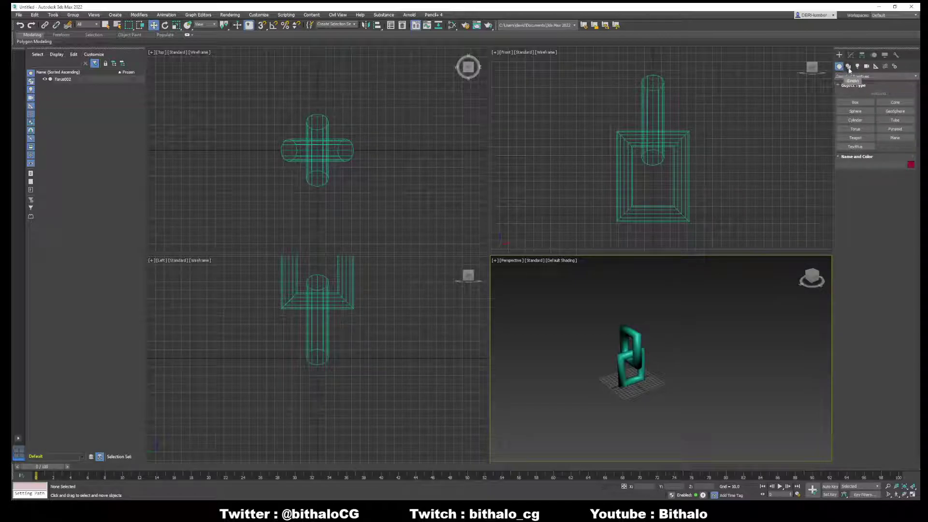
click(849, 67)
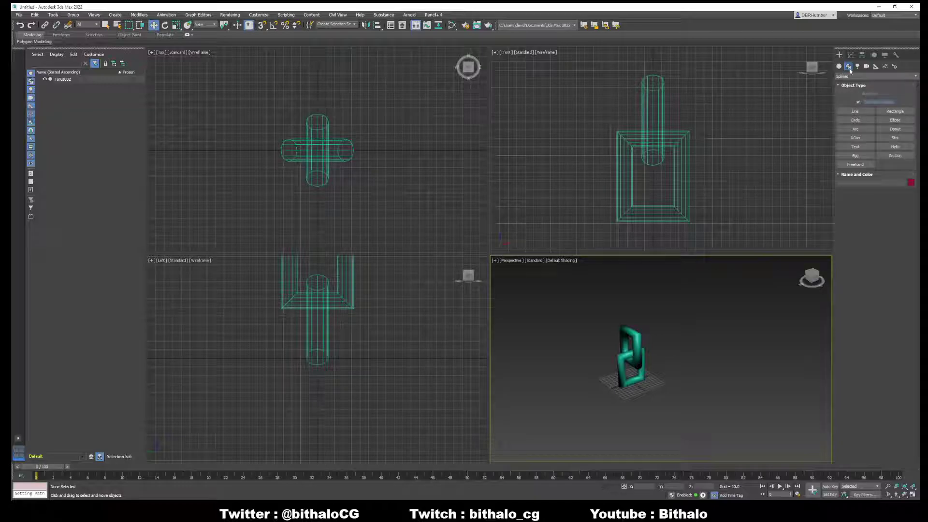
click(856, 112)
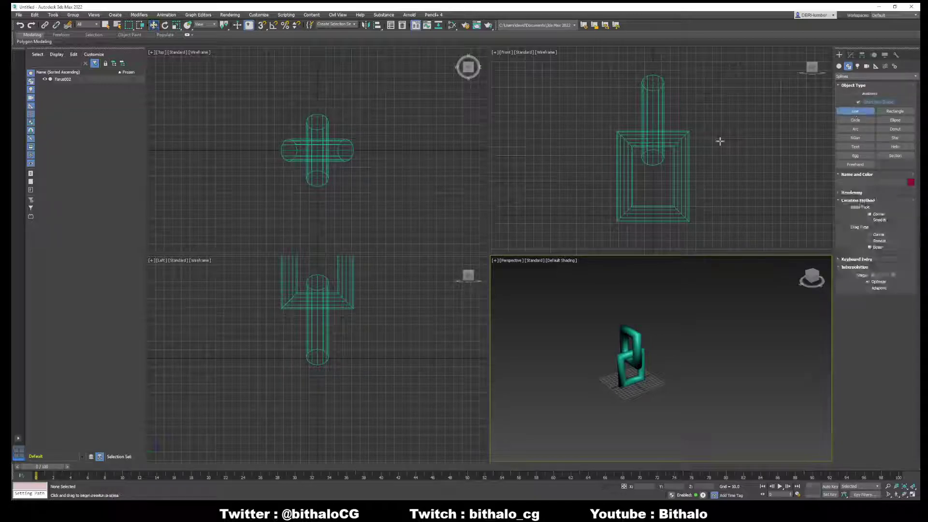
middle_drag(679, 97, 670, 114)
scroll(688, 125, down, 5)
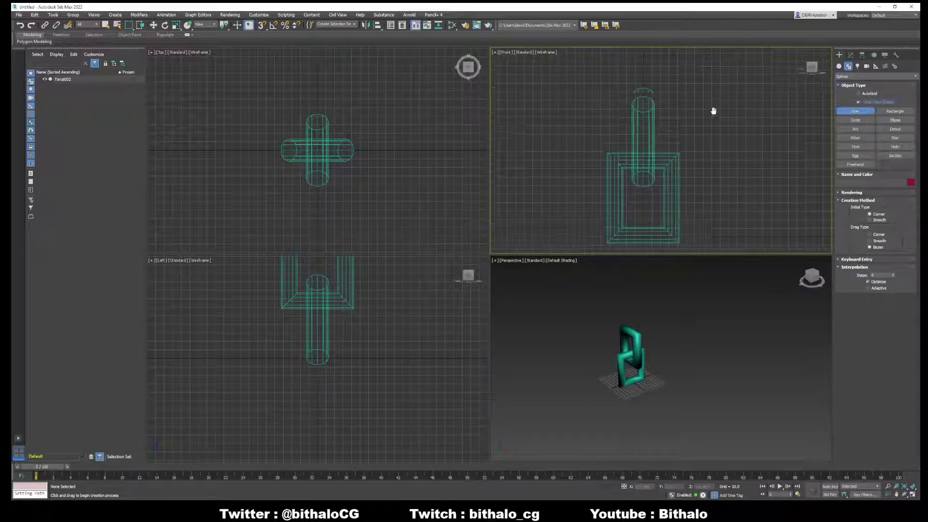
Step: Draw a rough six-point test line, delete it, and reactivate the Line tool
click(634, 96)
click(594, 141)
click(656, 208)
click(788, 125)
click(634, 58)
click(552, 118)
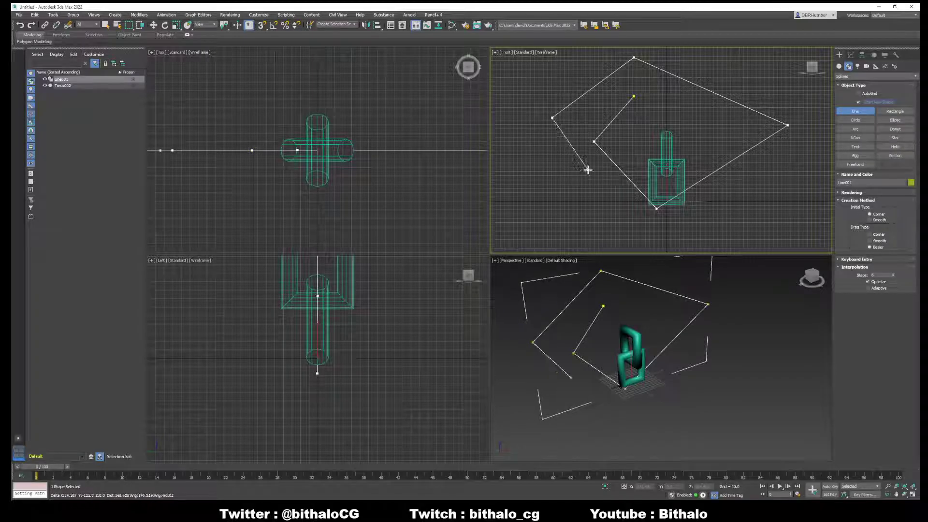
right_click(590, 170)
right_click(590, 170)
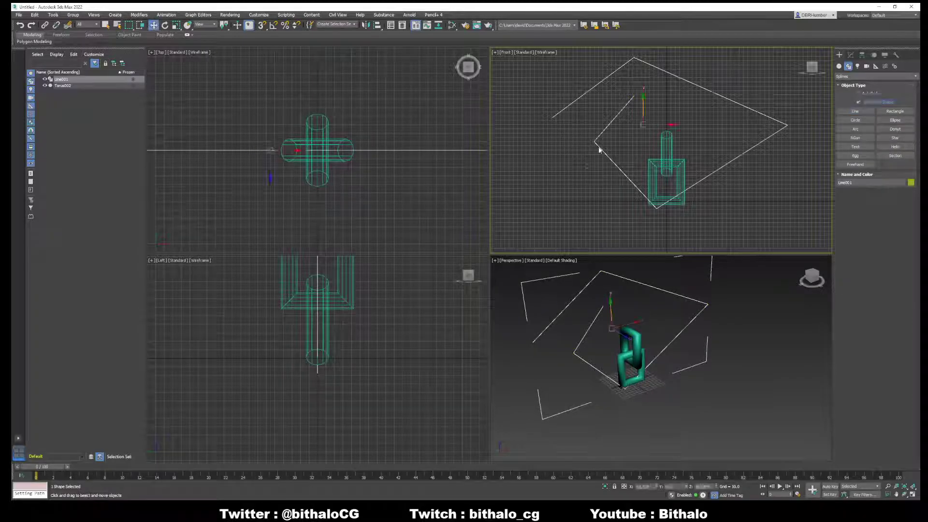
key(Delete)
click(841, 114)
click(855, 111)
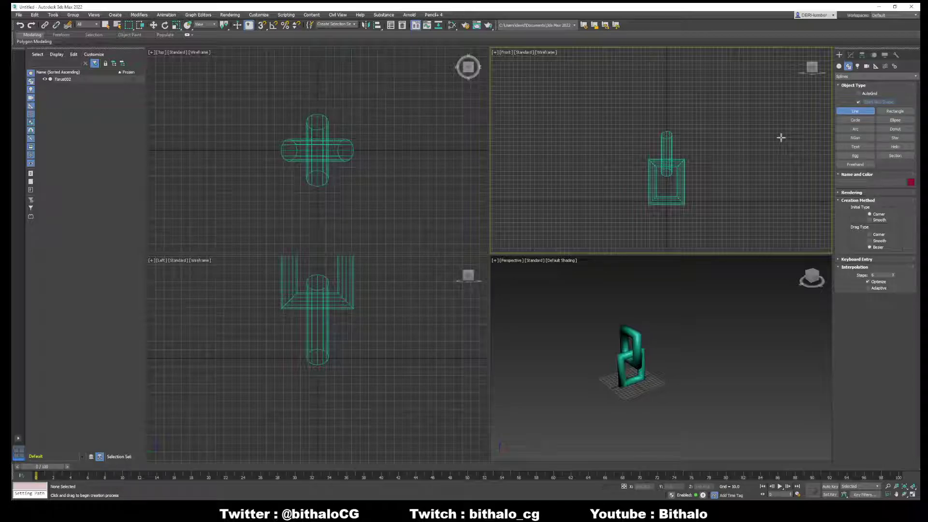
scroll(629, 126, down, 3)
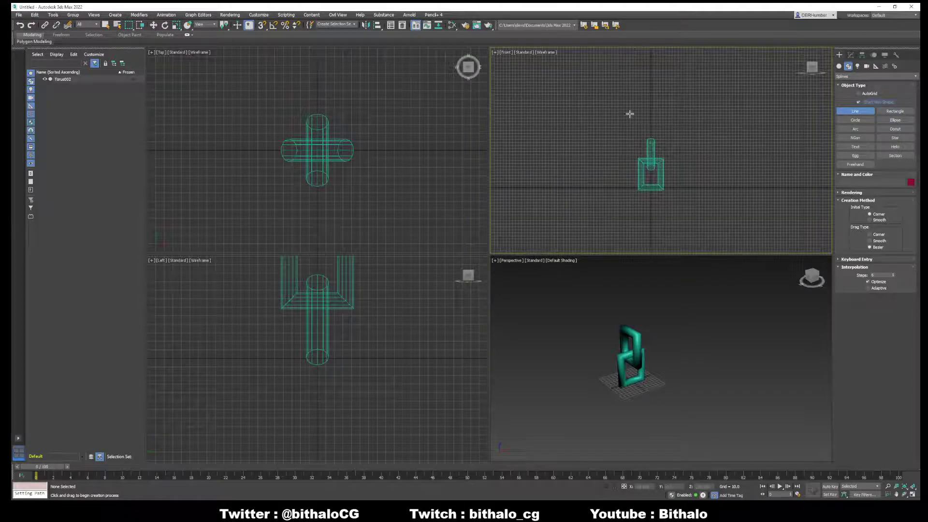
Step: Draw a looping Bezier line, Line001, with curved points and a corner end point
click(612, 85)
drag(577, 135, 596, 224)
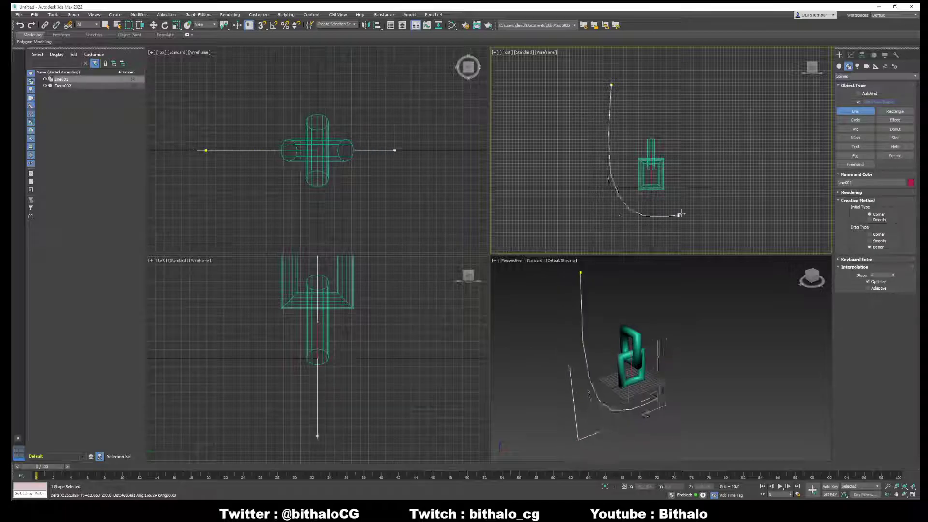
drag(721, 141, 688, 90)
drag(629, 129, 646, 185)
drag(758, 157, 719, 88)
drag(676, 116, 683, 181)
click(780, 197)
right_click(775, 144)
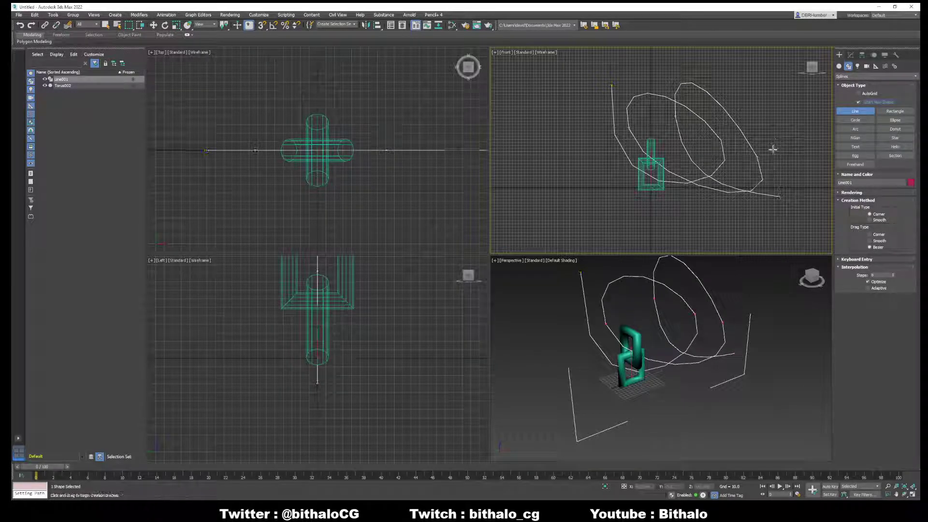
right_click(768, 143)
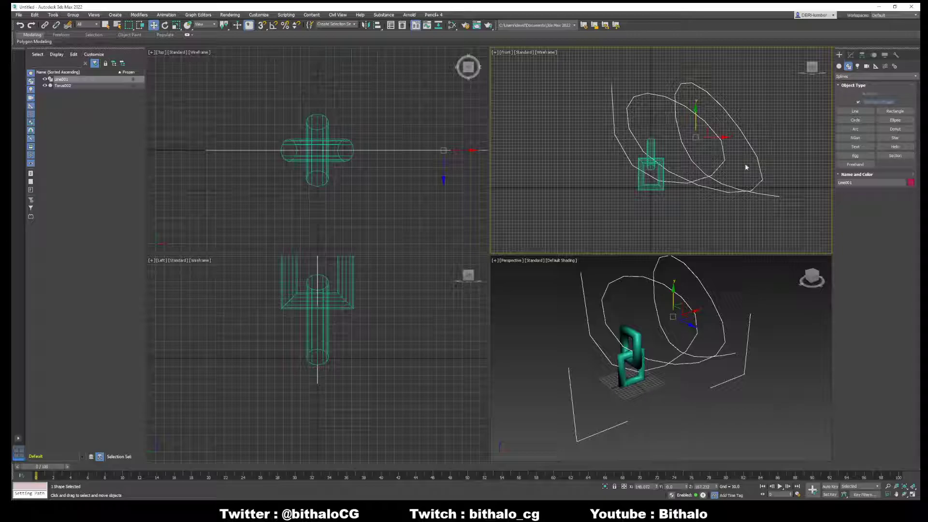
Step: Move Line001 back along Y beside the chain links
middle_drag(672, 291, 644, 293)
drag(634, 311, 711, 356)
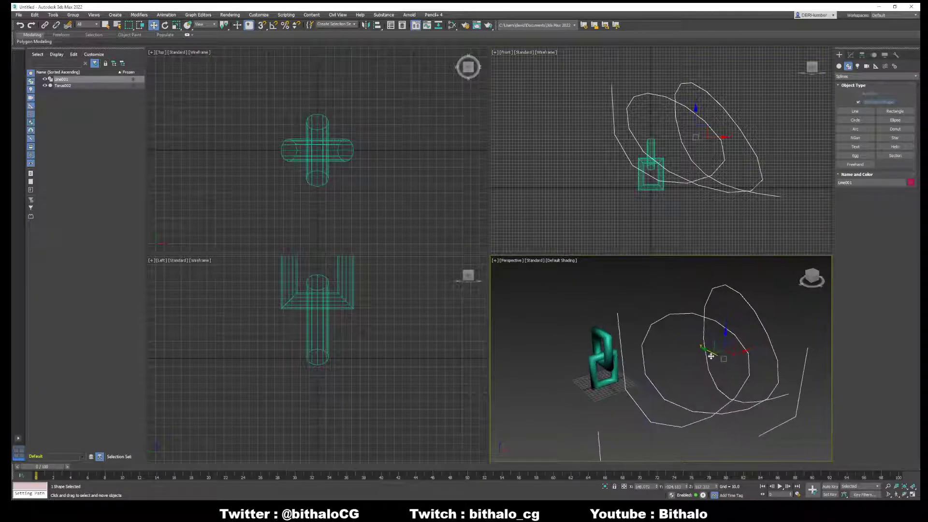
scroll(678, 342, down, 5)
mouse_move(680, 342)
middle_down()
mouse_move(652, 338)
mouse_move(679, 343)
middle_up()
scroll(653, 338, up, 6)
scroll(653, 338, down, 4)
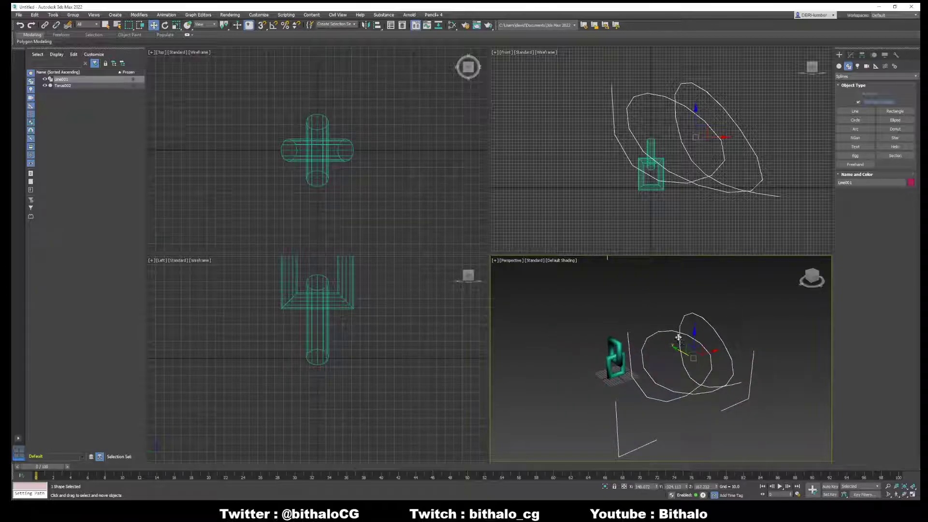
Step: In Vertex mode, move three of Line001's points along Y to give its loops depth
click(851, 57)
click(840, 83)
click(851, 90)
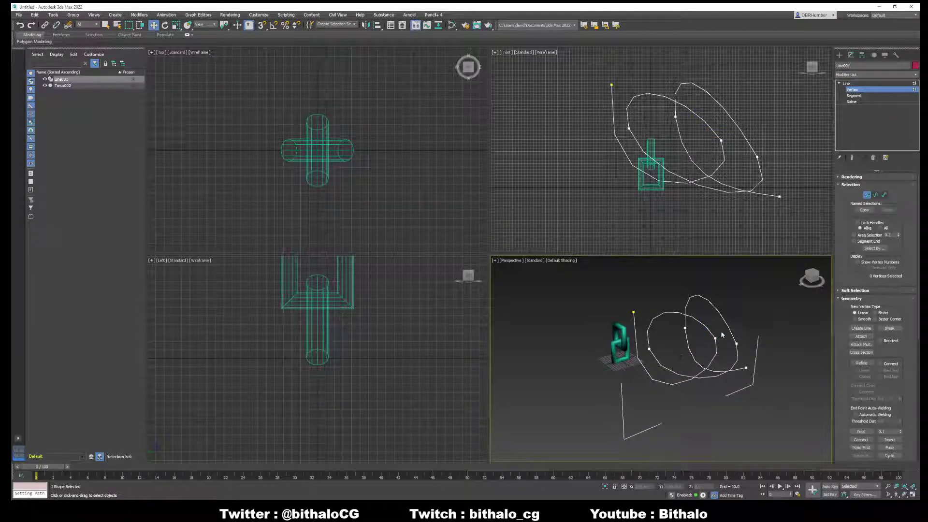
drag(705, 334, 719, 355)
mouse_move(721, 369)
alt+middle_down()
mouse_move(732, 371)
mouse_move(710, 367)
alt+middle_up()
click(700, 364)
drag(673, 340, 651, 368)
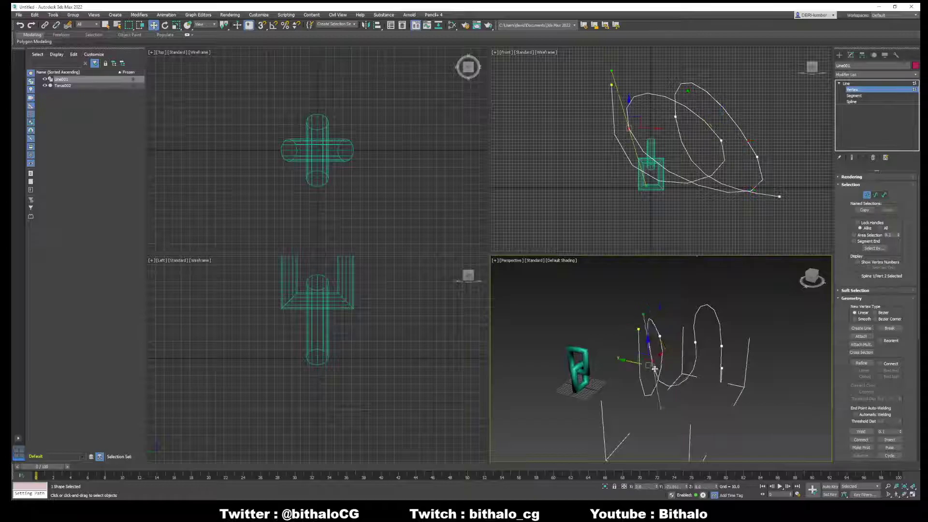
alt+middle_drag(678, 378, 746, 378)
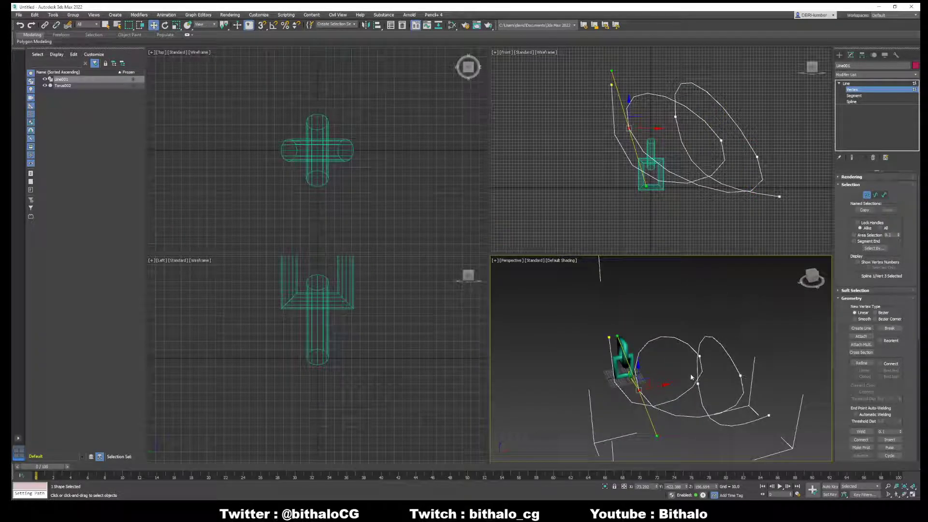
middle_drag(688, 371, 684, 341)
scroll(661, 334, up, 5)
scroll(685, 341, down, 5)
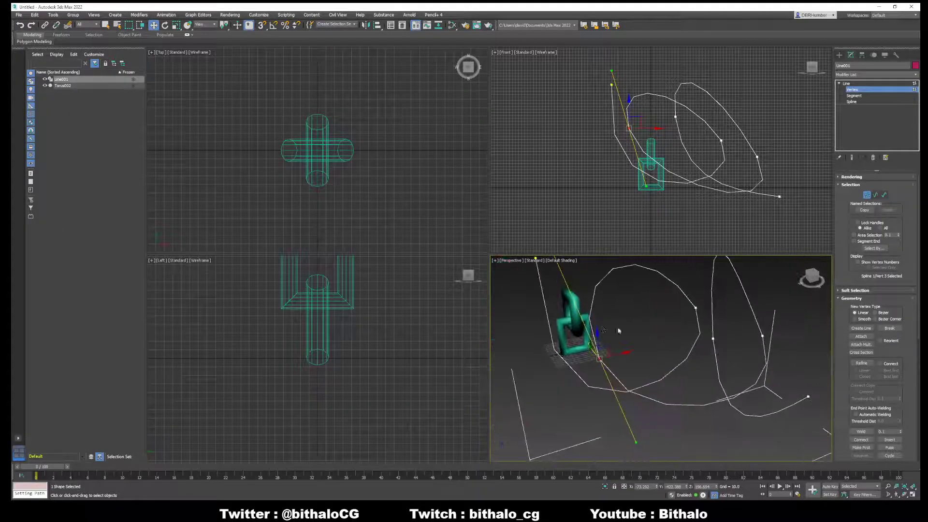
Step: Maximize the Perspective viewport and orbit around the line to inspect it
click(498, 264)
click(512, 270)
scroll(532, 249, down, 4)
alt+middle_drag(532, 246, 451, 251)
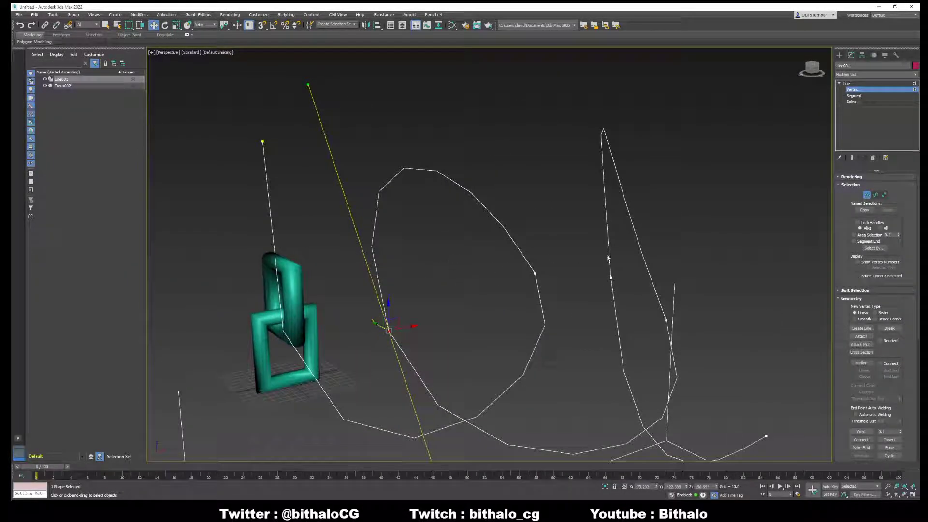
Step: Turn on Adaptive interpolation for Line001 so its angular loops become smooth curves
middle_drag(595, 258, 597, 218)
scroll(843, 263, down, 5)
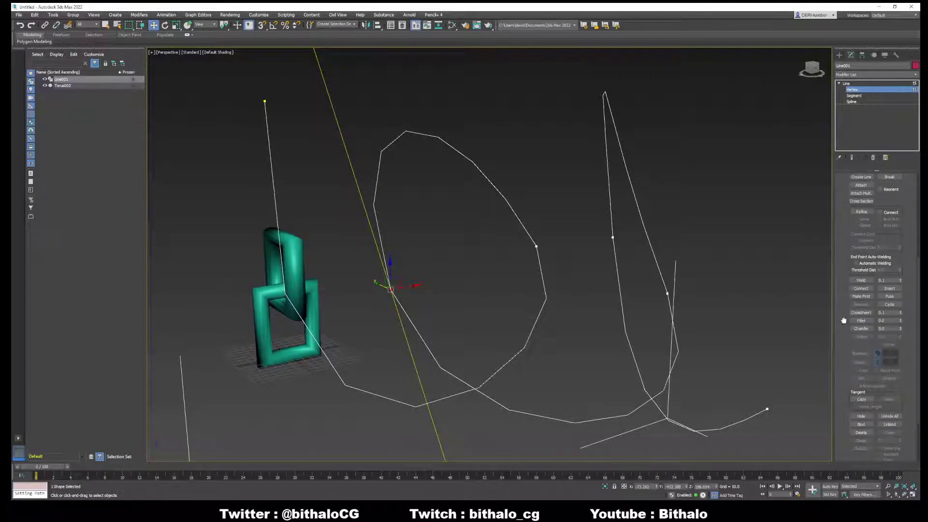
scroll(844, 319, down, 2)
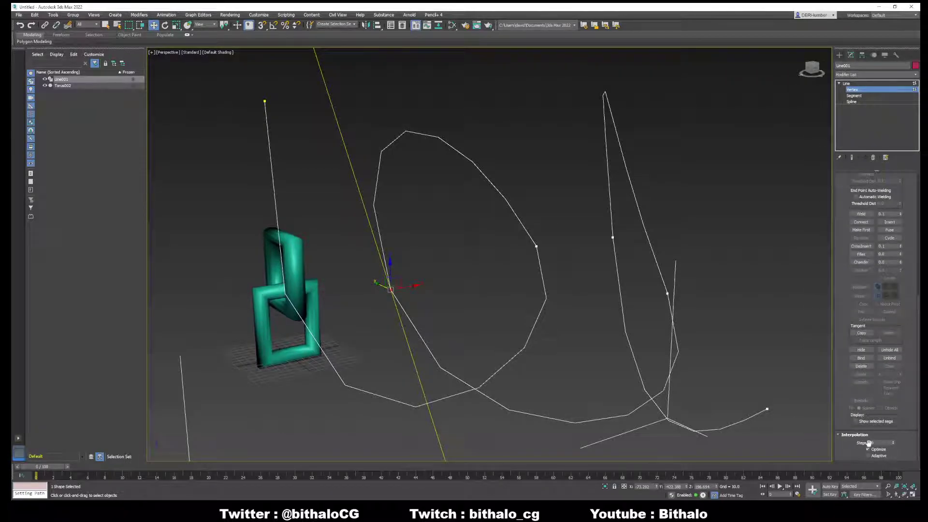
click(868, 456)
click(868, 455)
click(869, 456)
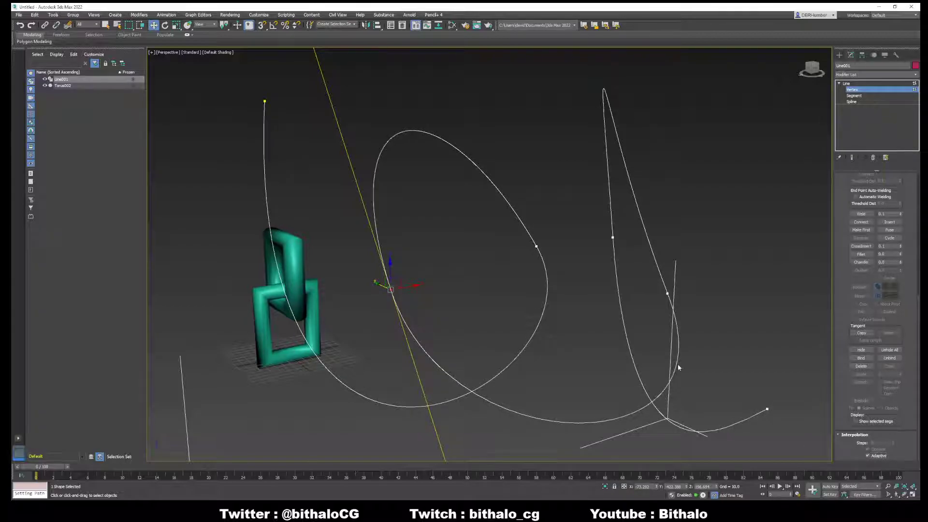
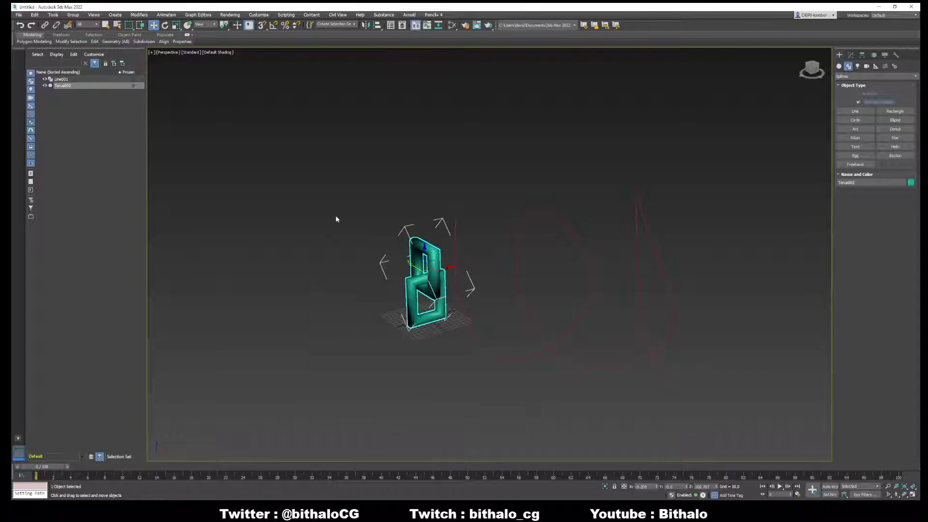
Step: Open the Animation menu to begin assigning a path constraint to the link
click(176, 15)
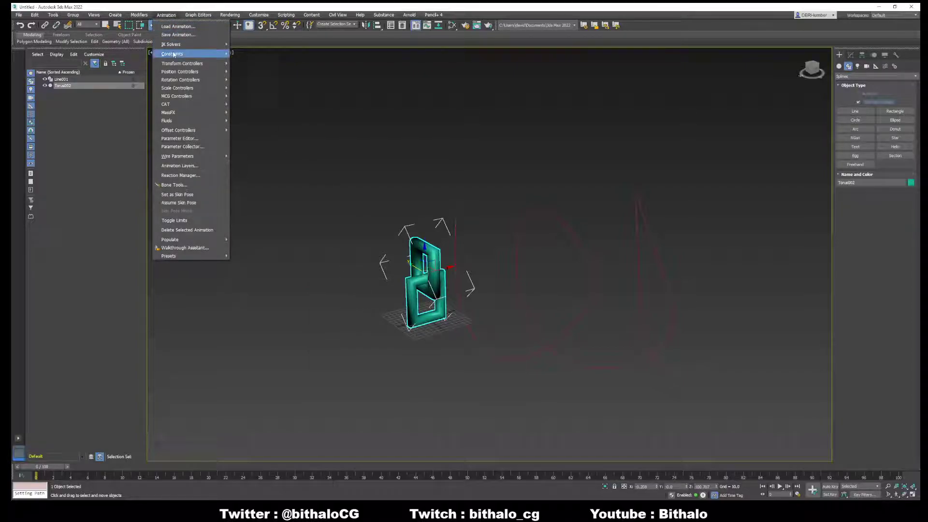
Step: Path-constrain Torus002 to Line001 and scrub the timeline to preview its motion
mouse_move(174, 54)
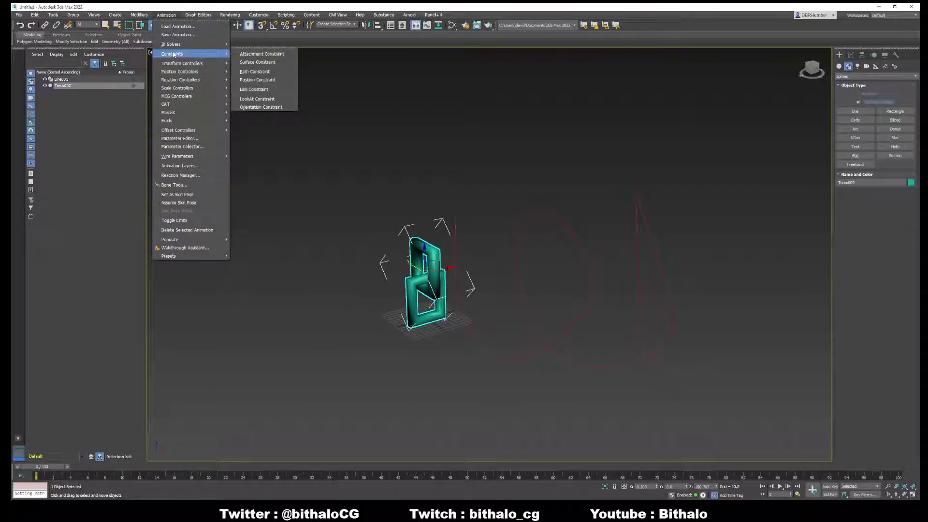
click(261, 72)
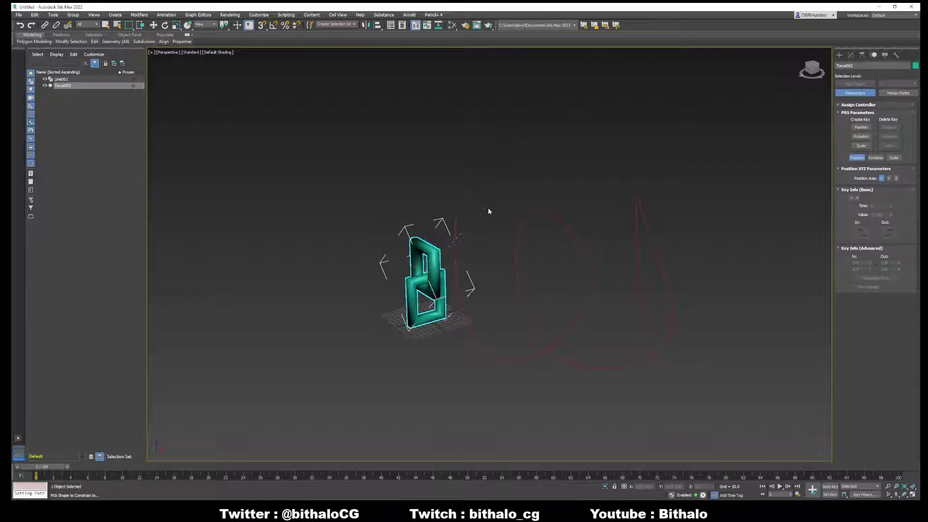
click(457, 237)
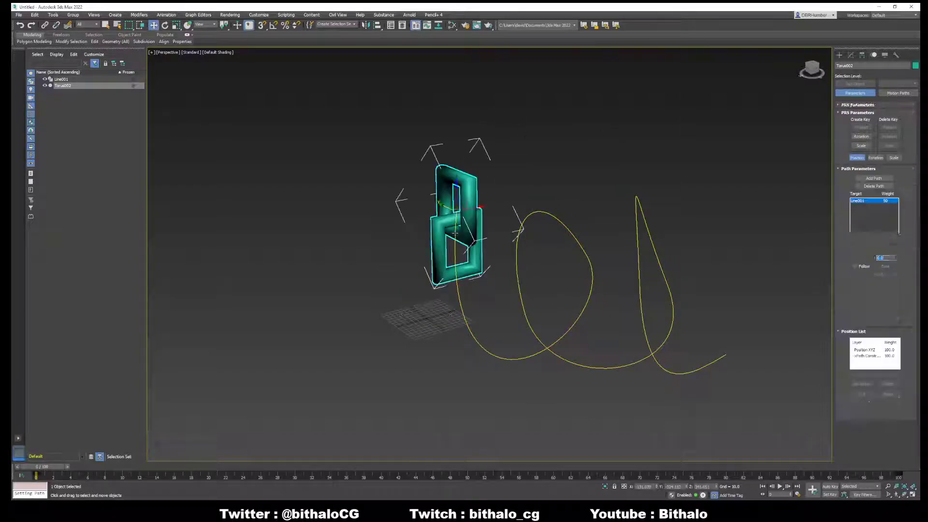
drag(55, 473, 16, 385)
Step: Preview the link near the path's end, return to frame 0, and enable Follow
key(w)
middle_drag(472, 290, 409, 292)
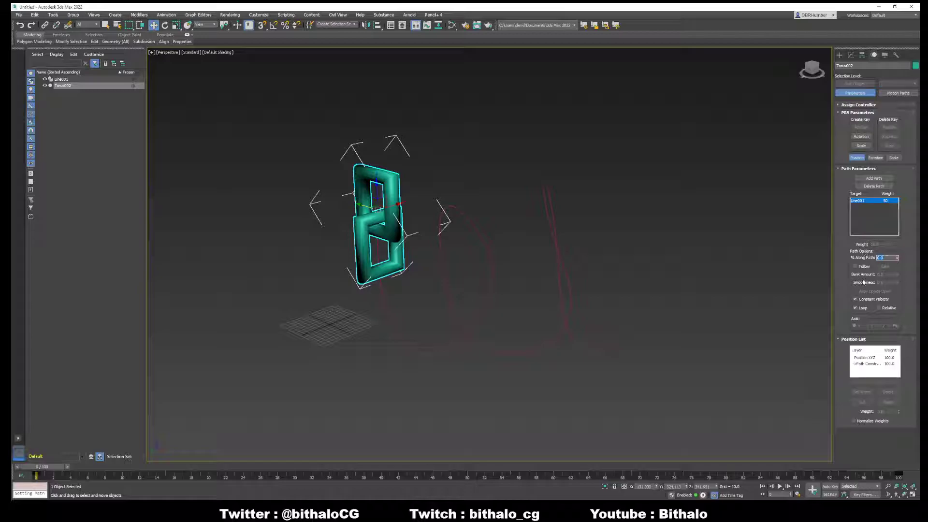
mouse_move(60, 473)
mouse_down()
mouse_move(892, 473)
mouse_move(789, 482)
mouse_move(42, 474)
mouse_move(536, 471)
mouse_move(47, 477)
mouse_up()
key(w)
click(856, 268)
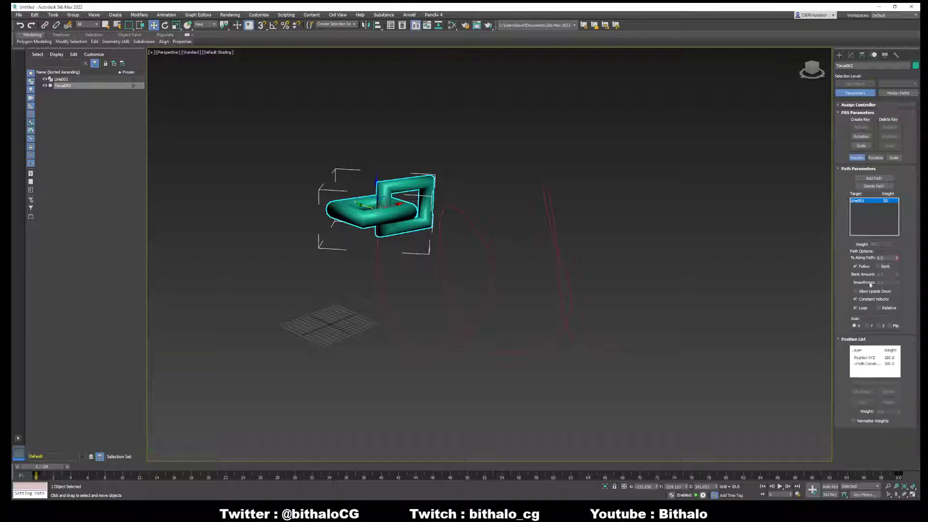
Step: Set the path constraint's Axis to Z so the link stands upright, then scrub to check
drag(55, 469, 41, 436)
click(868, 326)
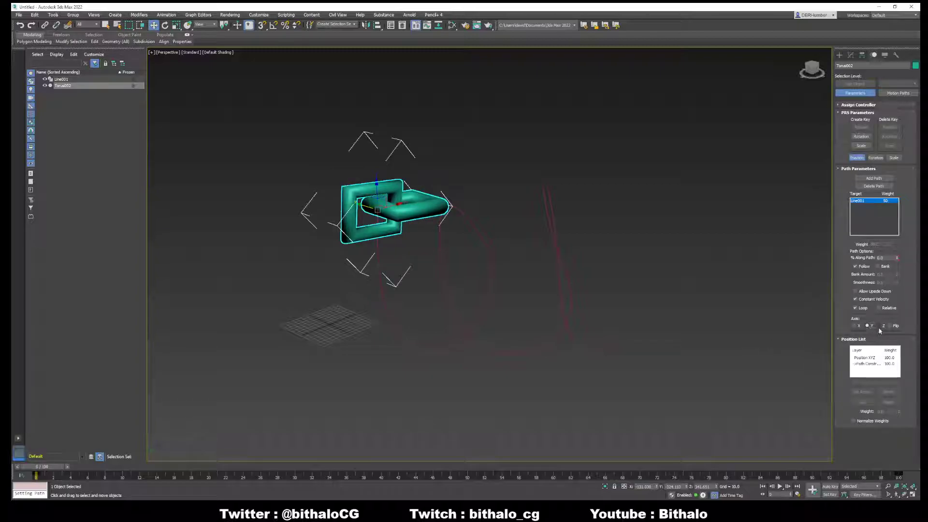
click(879, 326)
drag(49, 466, 754, 379)
key(w)
Step: Turn on Bank so the link tilts through the curves, then inspect from another angle
click(878, 266)
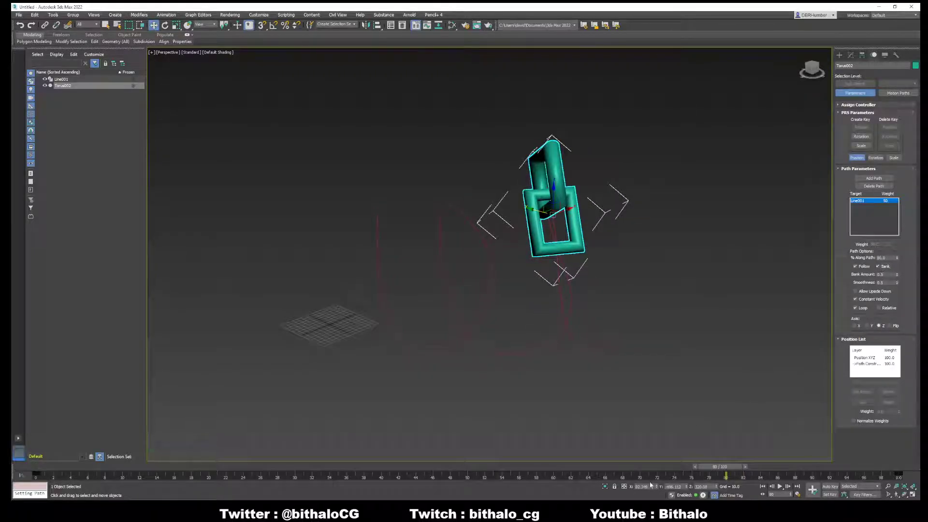
drag(725, 467, 68, 433)
key(w)
scroll(417, 302, up, 4)
mouse_move(417, 303)
alt+middle_down()
mouse_move(420, 292)
mouse_move(414, 318)
alt+middle_up()
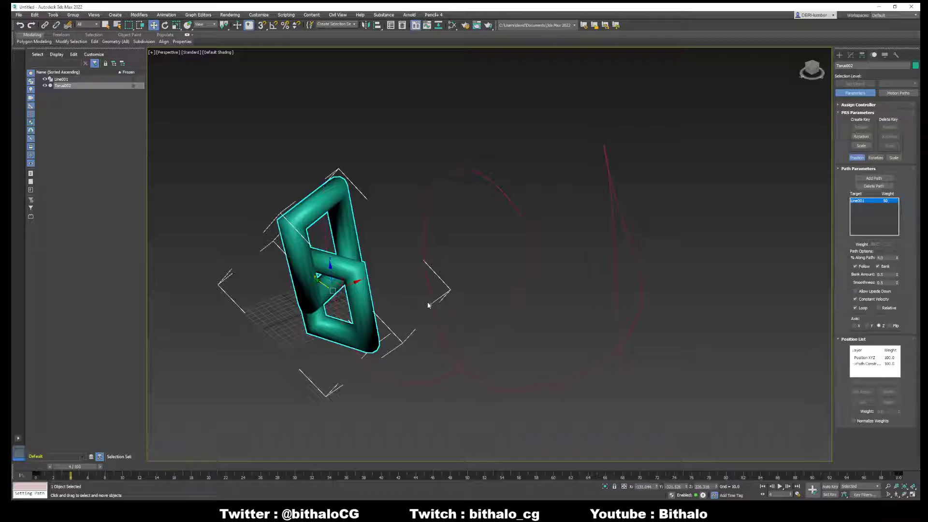
Step: Enable Allow Upside Down and scrub to check the link's orientation along the path
click(856, 291)
drag(80, 467, 62, 375)
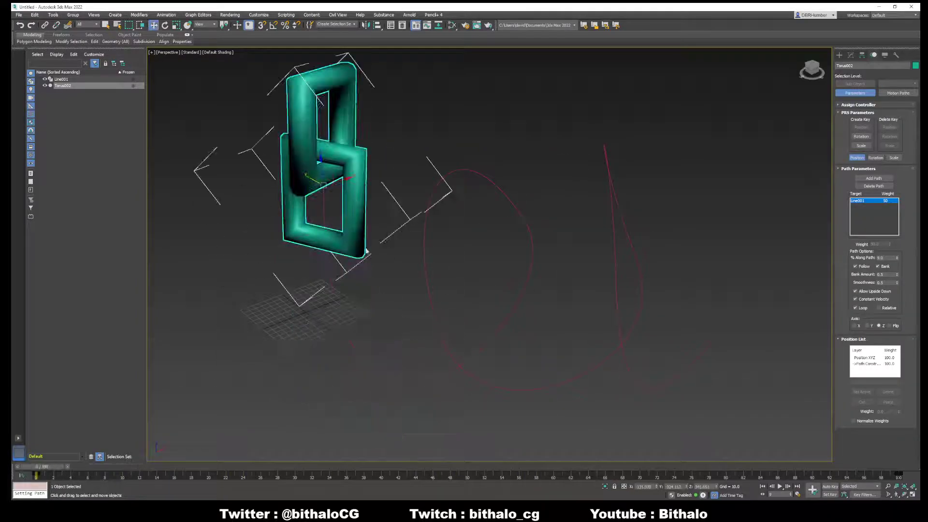
scroll(352, 251, down, 2)
scroll(390, 237, up, 2)
scroll(391, 244, down, 2)
scroll(390, 245, up, 2)
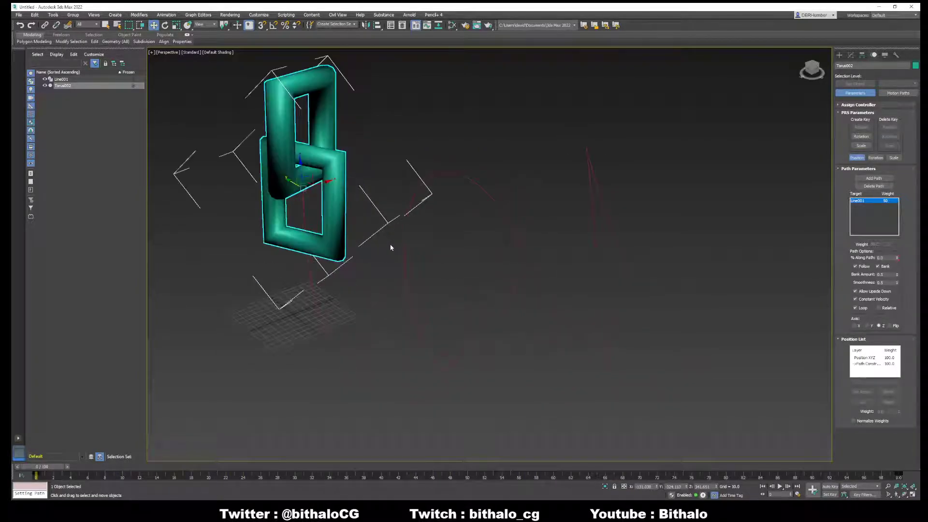
scroll(390, 247, down, 2)
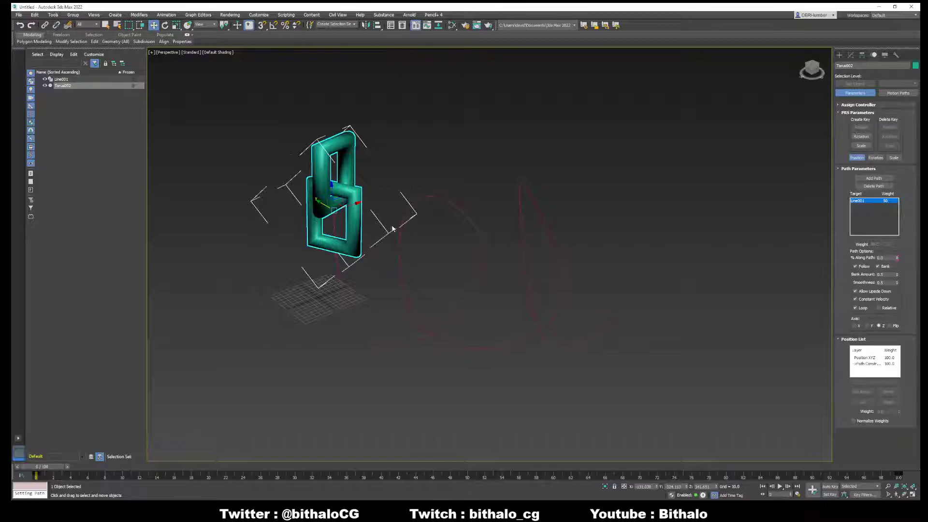
click(52, 15)
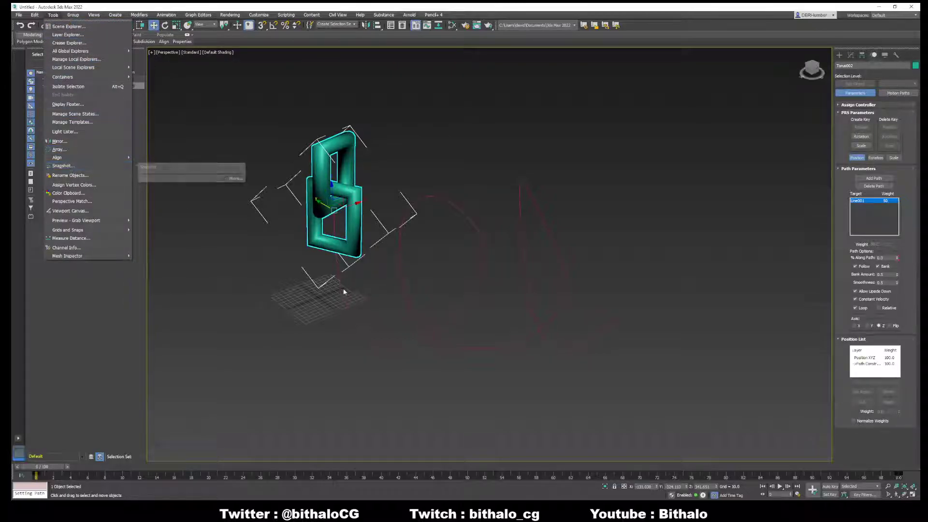
click(317, 291)
key(x)
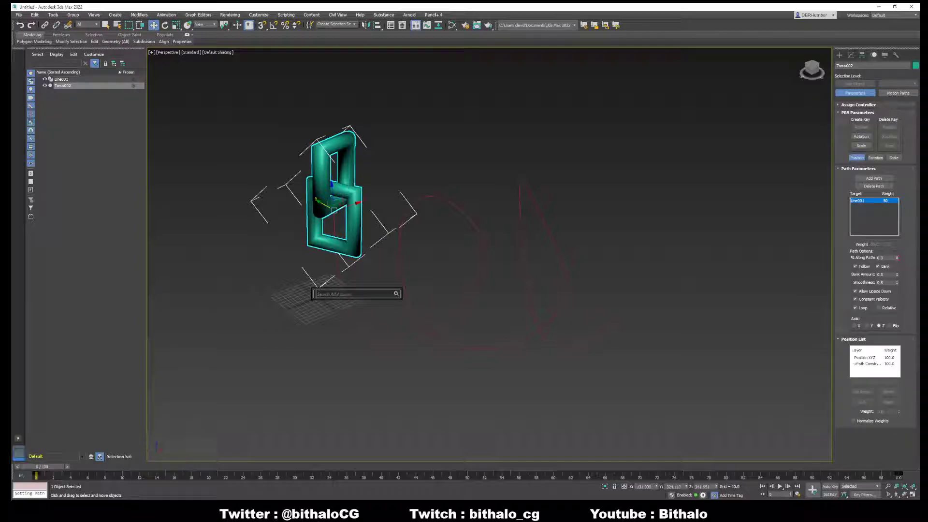
text(snapshot)
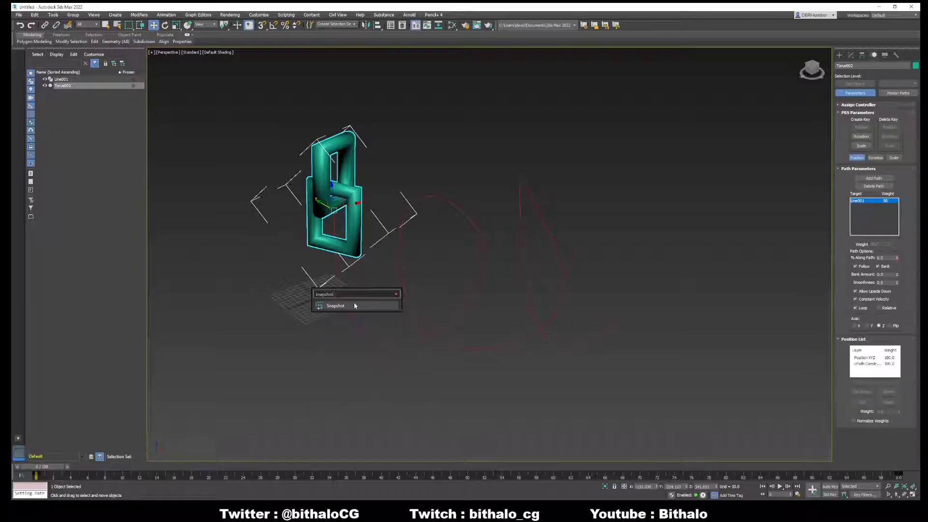
click(364, 302)
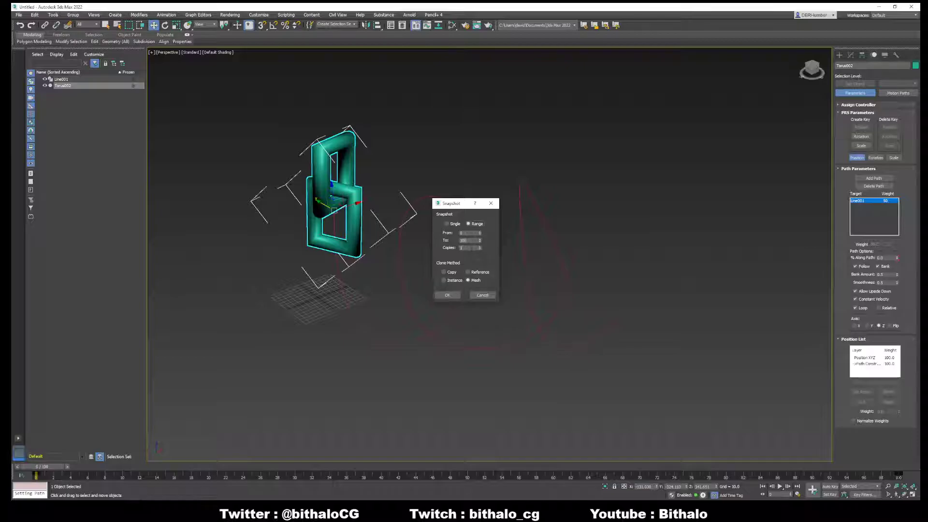
click(469, 241)
click(448, 295)
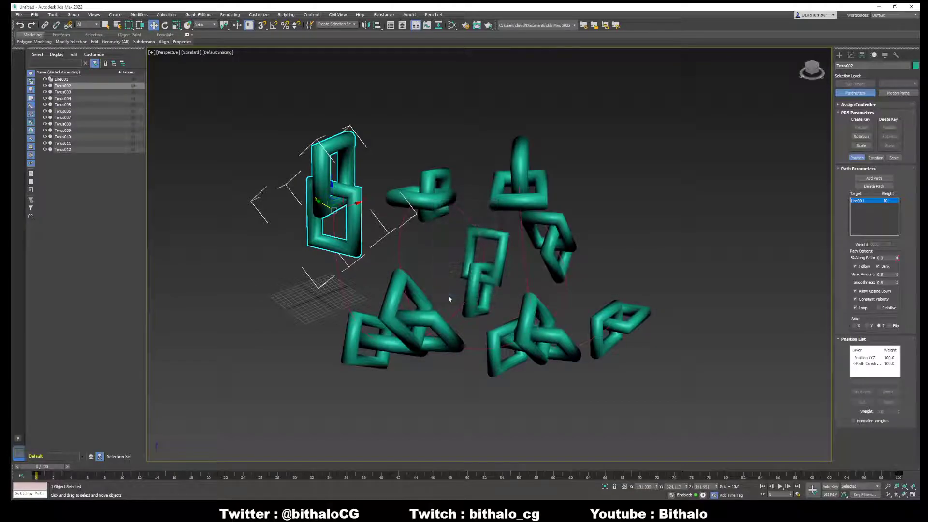
mouse_move(486, 298)
alt+middle_down()
mouse_move(459, 299)
mouse_move(514, 303)
mouse_move(473, 304)
alt+middle_up()
scroll(479, 213, down, 4)
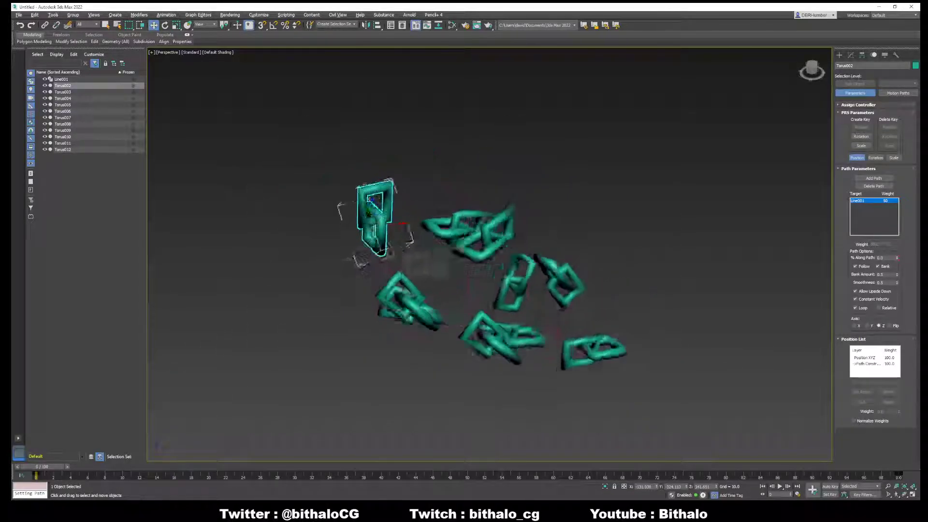
key(ctrl+z)
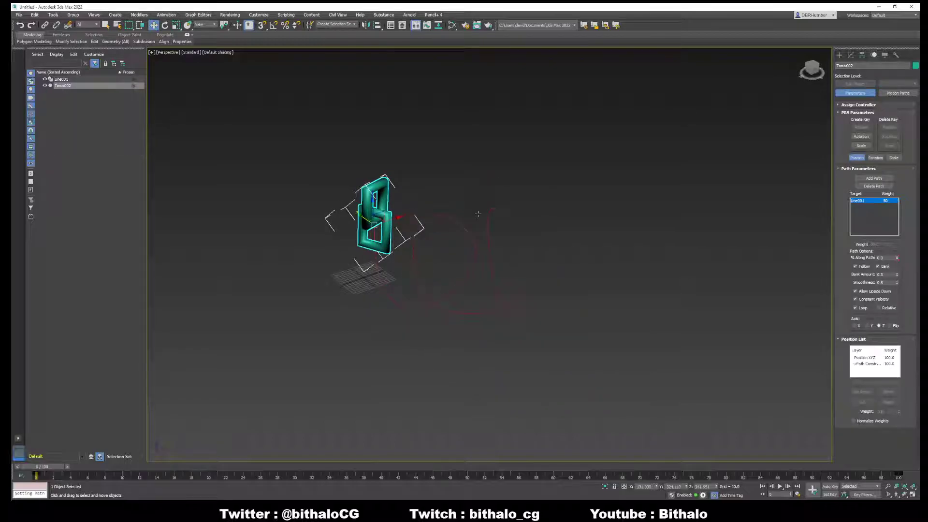
Step: Try a Snapshot of 20 copies along the path, inspect it, then undo it
click(53, 15)
click(73, 166)
drag(468, 248, 454, 263)
text(20)
click(449, 296)
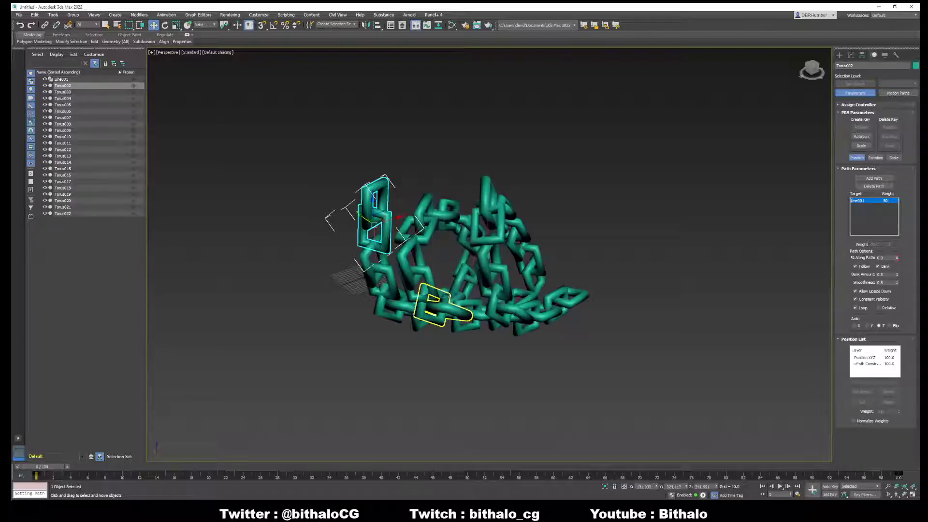
alt+middle_drag(449, 304, 426, 284)
key(ctrl+z)
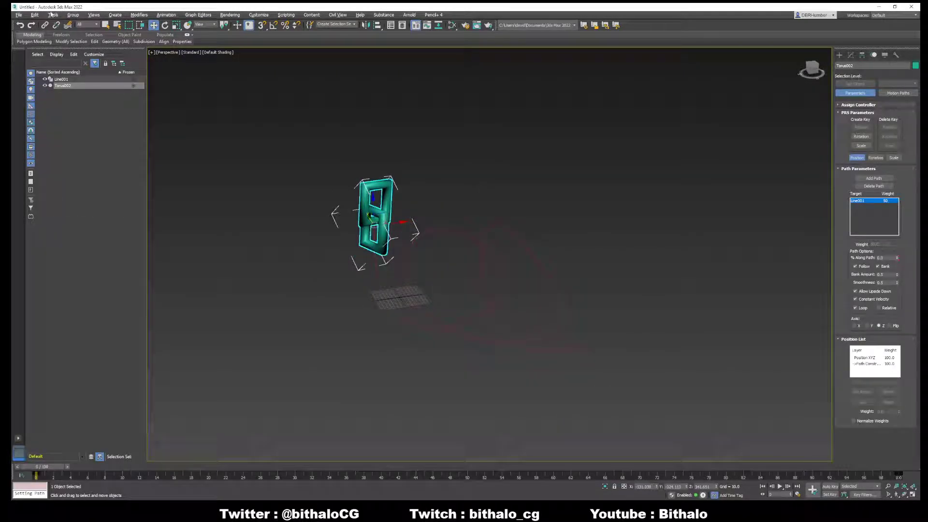
Step: Rerun Snapshot to create Torus003–Torus026 along the path, then deselect and orbit the finished chain
click(53, 14)
click(72, 166)
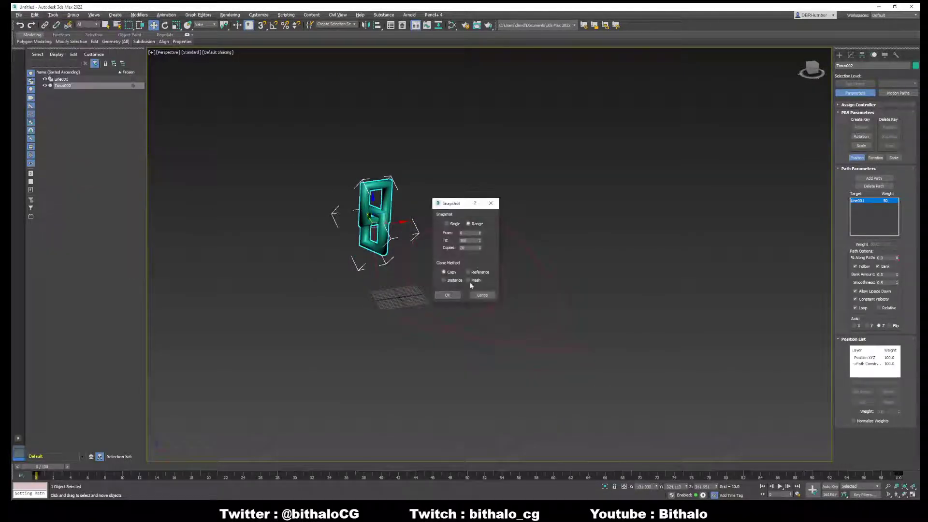
click(450, 295)
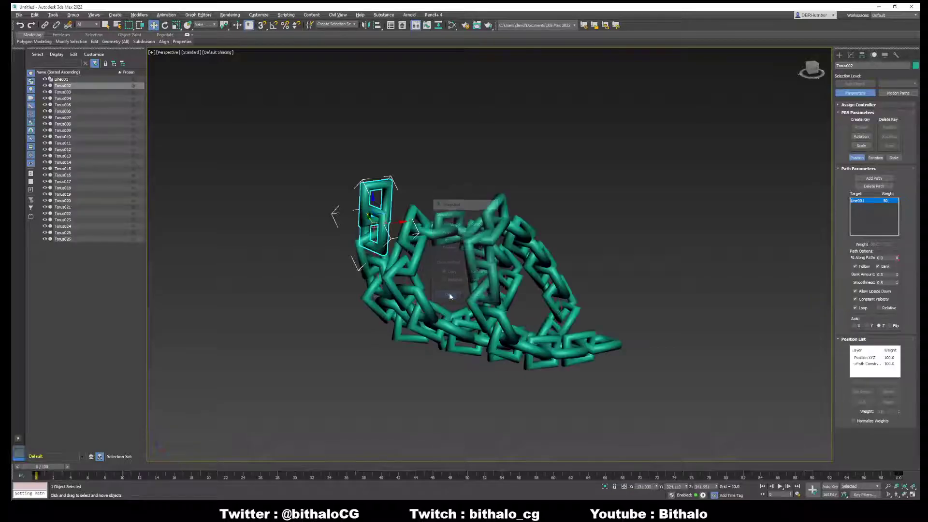
mouse_move(443, 296)
alt+middle_down()
mouse_move(488, 276)
mouse_move(437, 282)
mouse_move(445, 298)
alt+middle_up()
click(540, 176)
alt+middle_drag(540, 176, 486, 248)
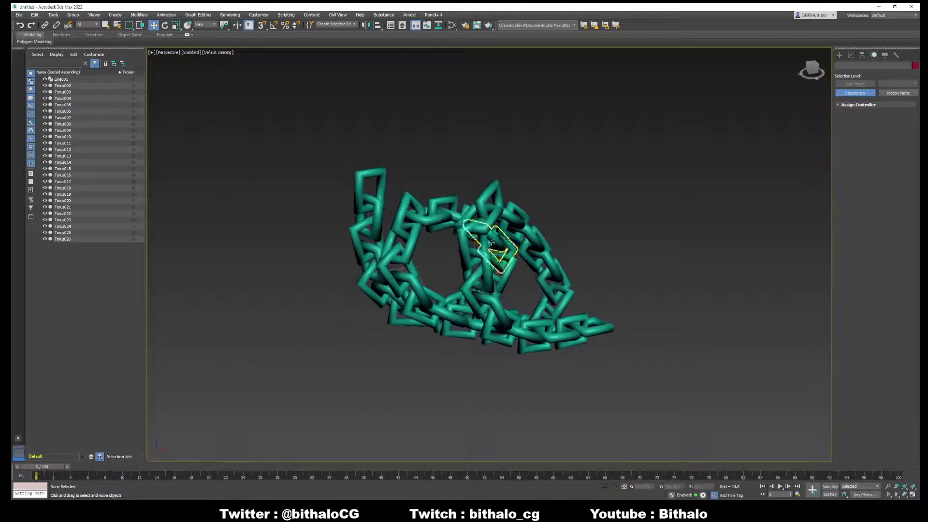
click(484, 249)
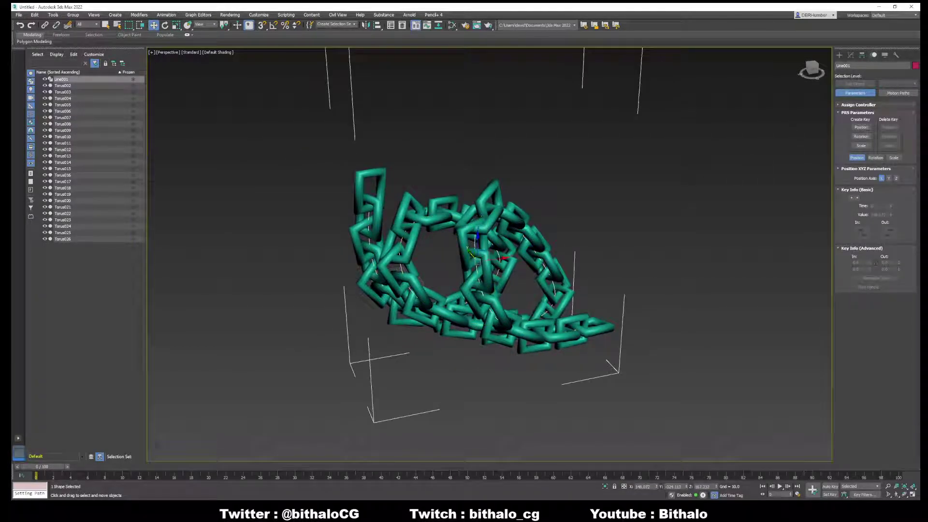
key(1)
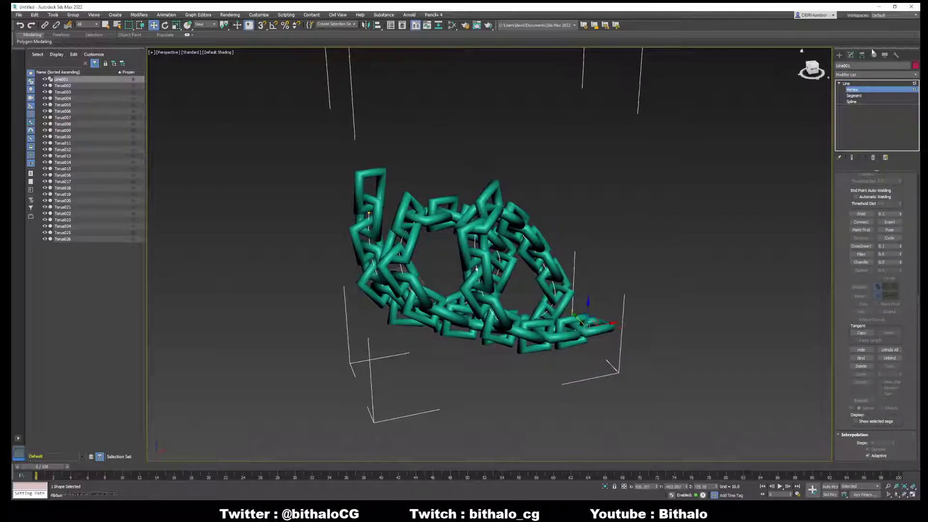
click(840, 56)
middle_drag(603, 253, 527, 257)
key(Delete)
click(441, 209)
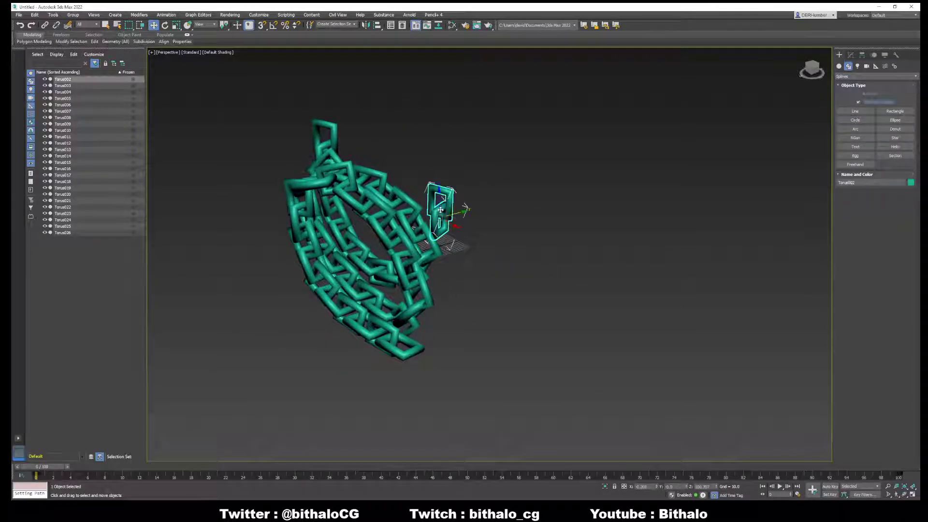
alt+drag(457, 211, 475, 211)
alt+middle_drag(475, 212, 495, 212)
key(ctrl+z)
key(ctrl+z)
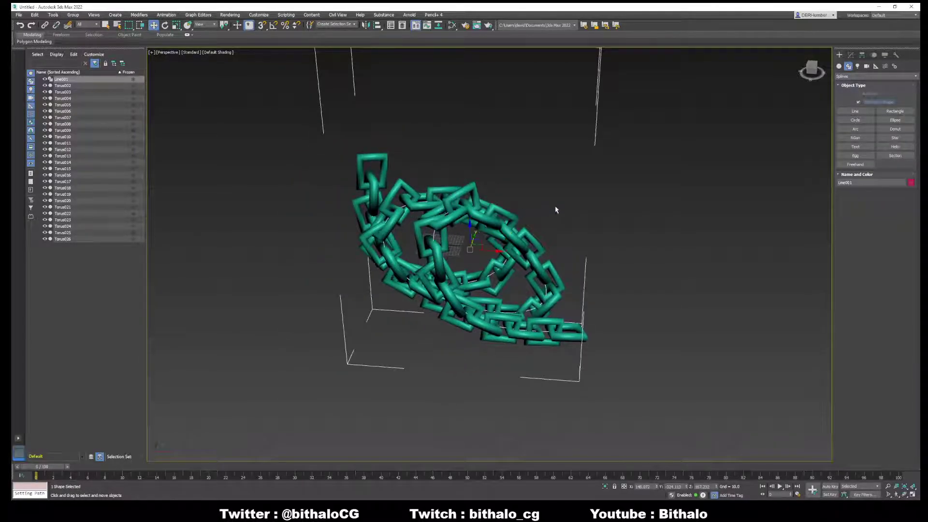
click(577, 207)
alt+middle_drag(578, 207, 484, 220)
scroll(460, 252, up, 3)
scroll(531, 225, down, 3)
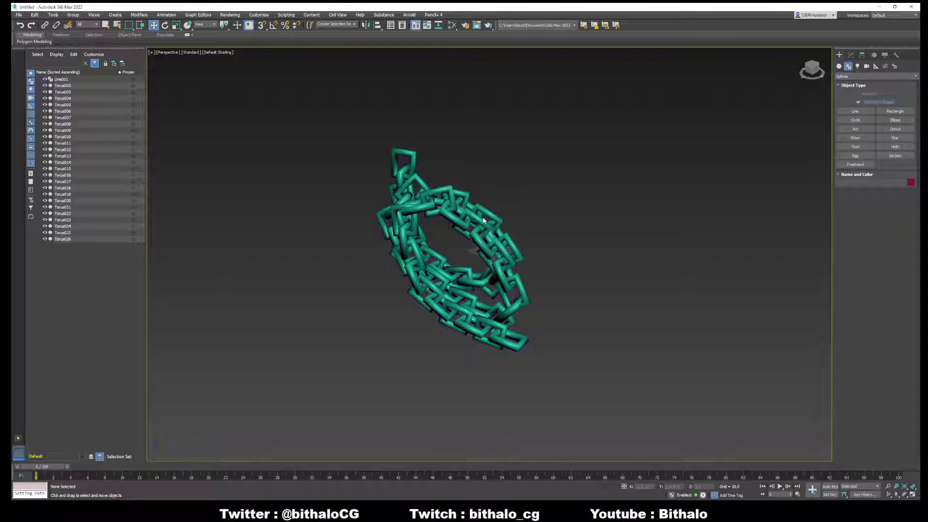
alt+middle_drag(473, 250, 572, 238)
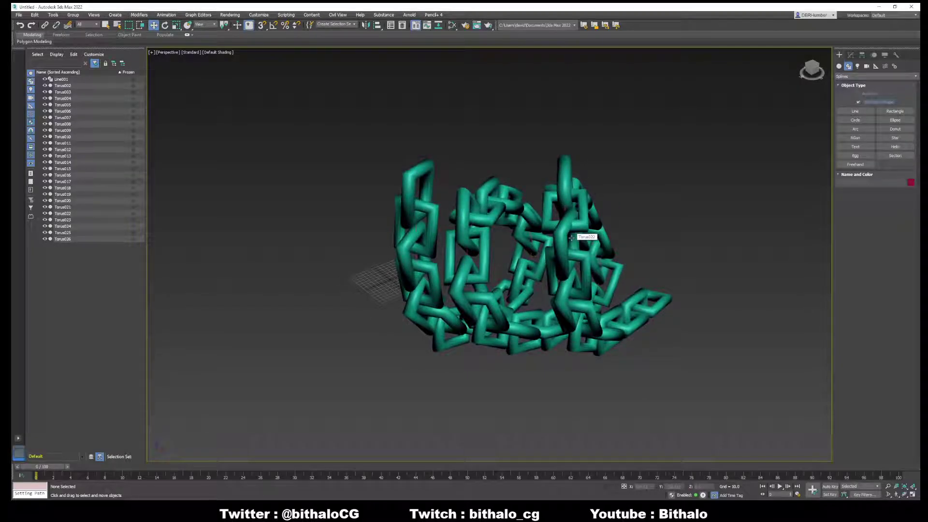
alt+middle_drag(592, 242, 559, 243)
scroll(559, 243, down, 5)
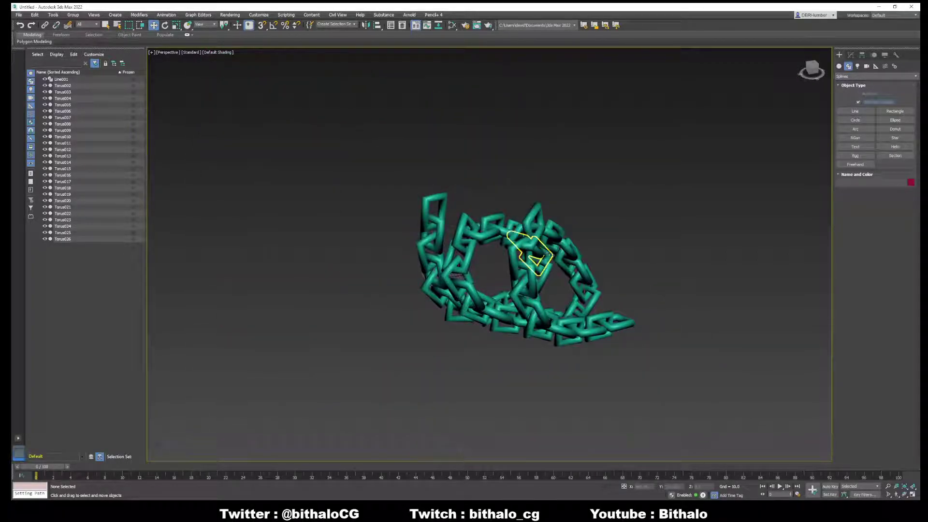